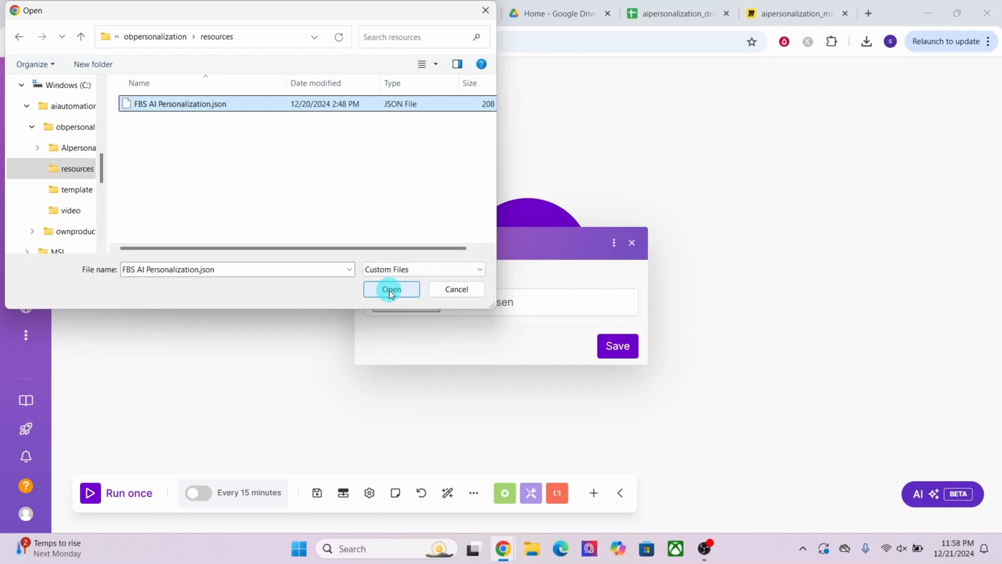
Step: Import the blueprint file FBS AI Personalization.json into the new scenario
{"action": "left_click", "coordinate": [391, 289]}
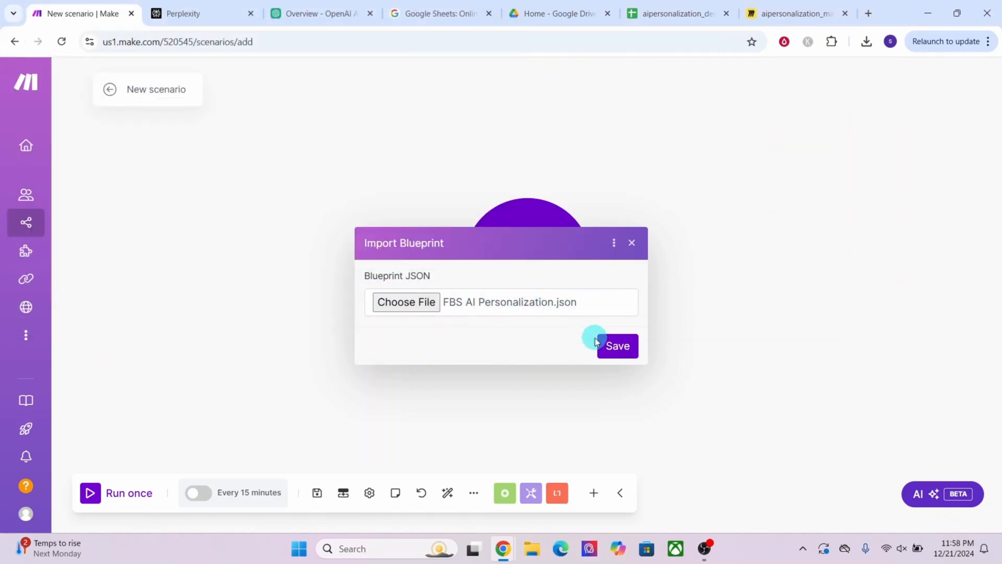
{"action": "left_click", "coordinate": [612, 347]}
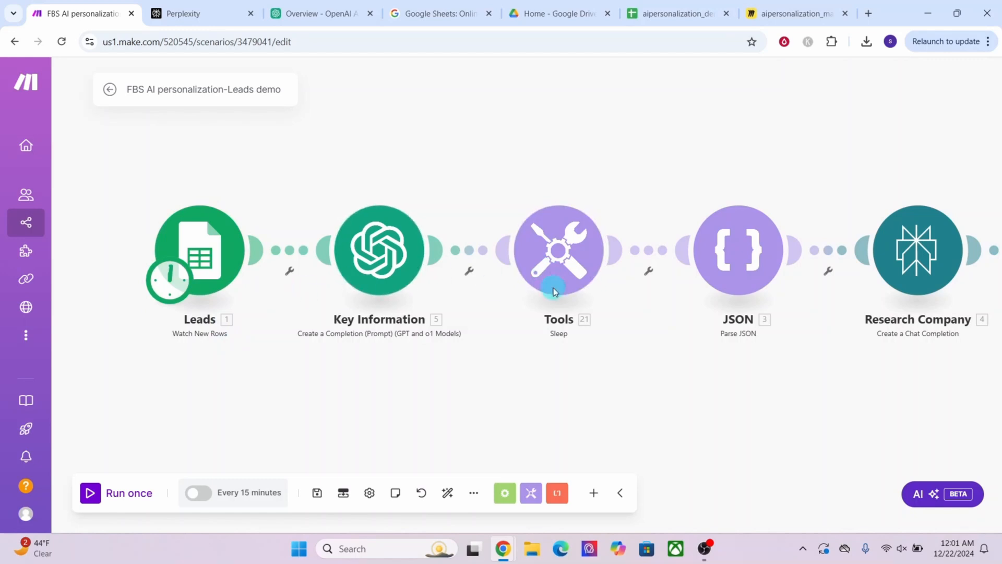
Step: Open the Leads module's settings and start adding a new Google connection by signing in with Google
{"action": "left_click", "coordinate": [203, 258]}
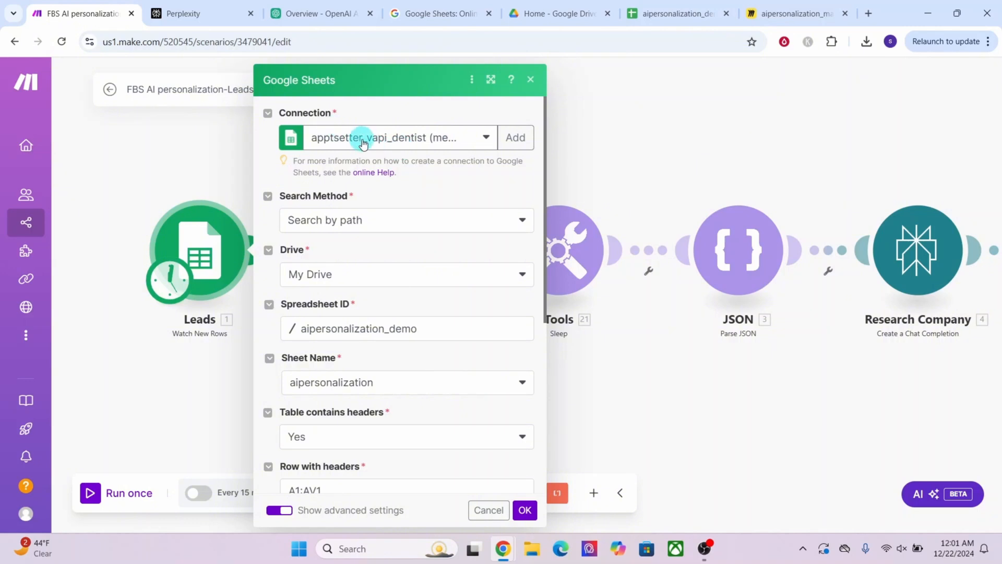
{"action": "left_click", "coordinate": [515, 137]}
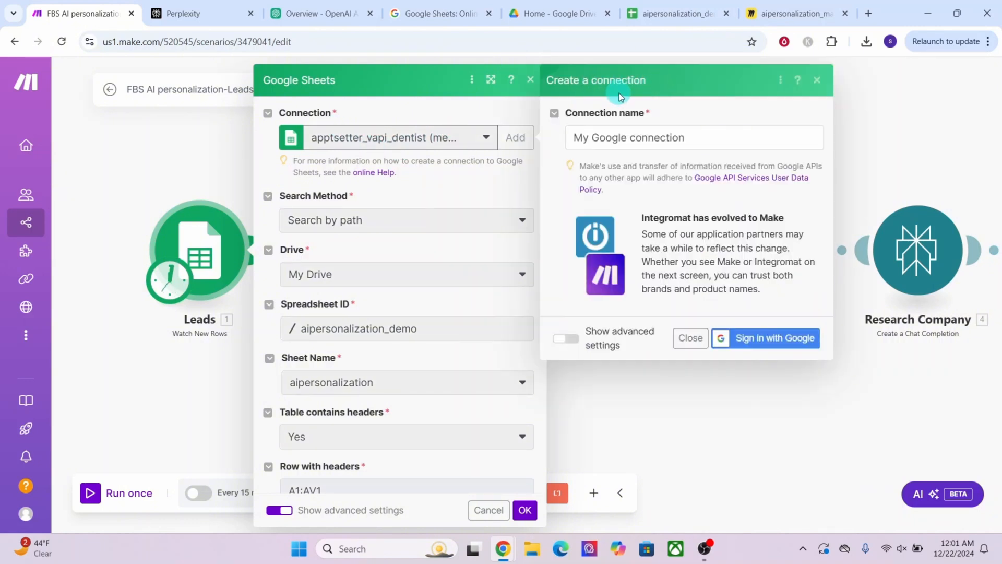
{"action": "left_click_drag", "start_coordinate": [698, 134], "coordinate": [570, 147]}
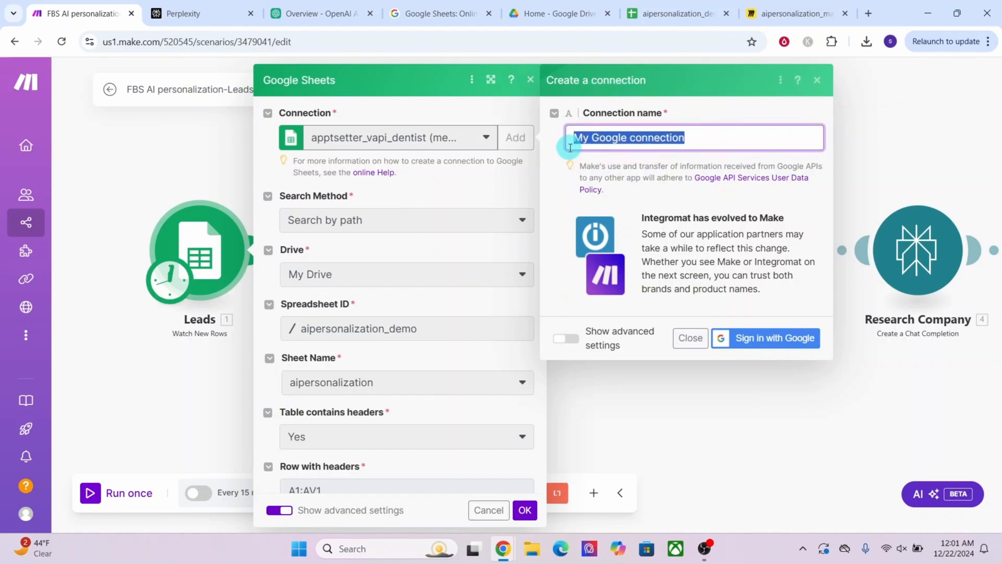
{"action": "left_click", "coordinate": [766, 344]}
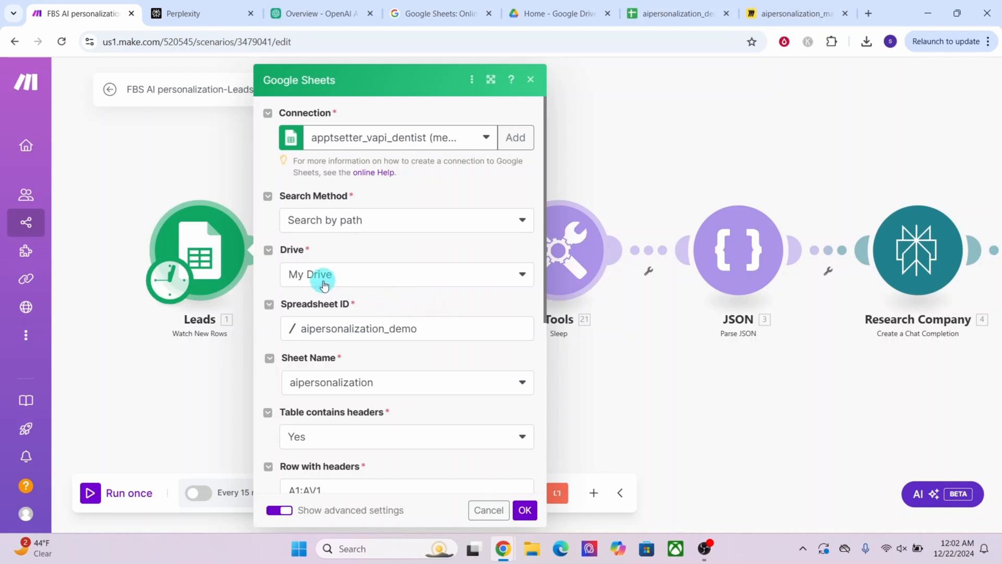
Step: Choose the aipersonalization_demo spreadsheet for the Leads module, check its remaining options and confirm the settings
{"action": "left_click", "coordinate": [301, 331]}
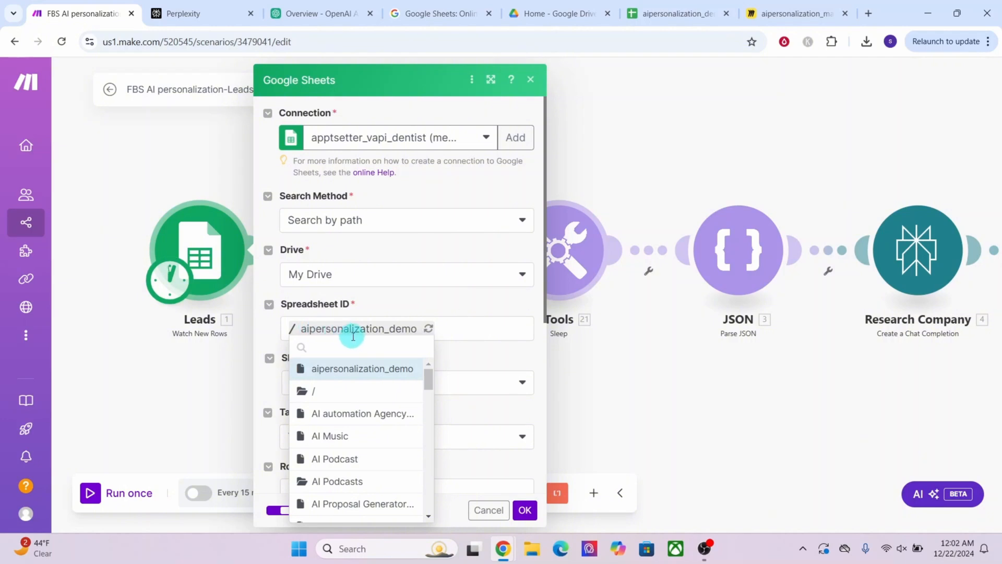
{"action": "left_click", "coordinate": [344, 372]}
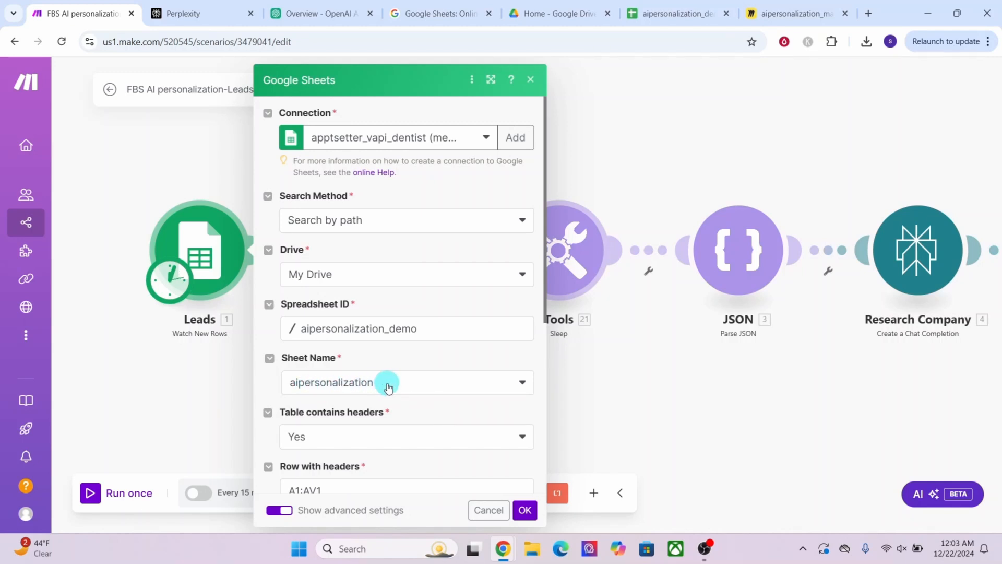
{"action": "scroll", "coordinate": [405, 210], "scroll_direction": "down", "scroll_amount": 5}
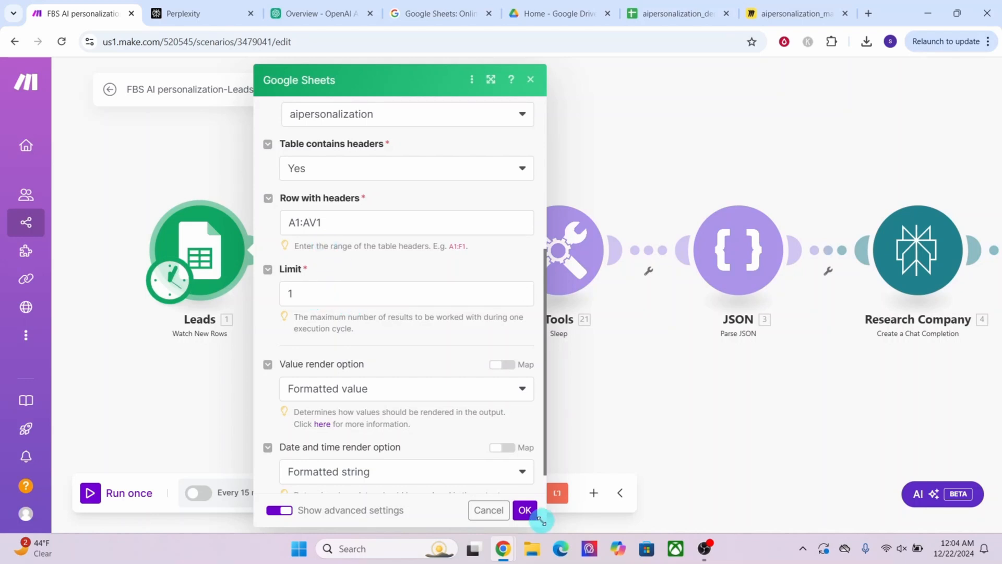
{"action": "left_click", "coordinate": [526, 512]}
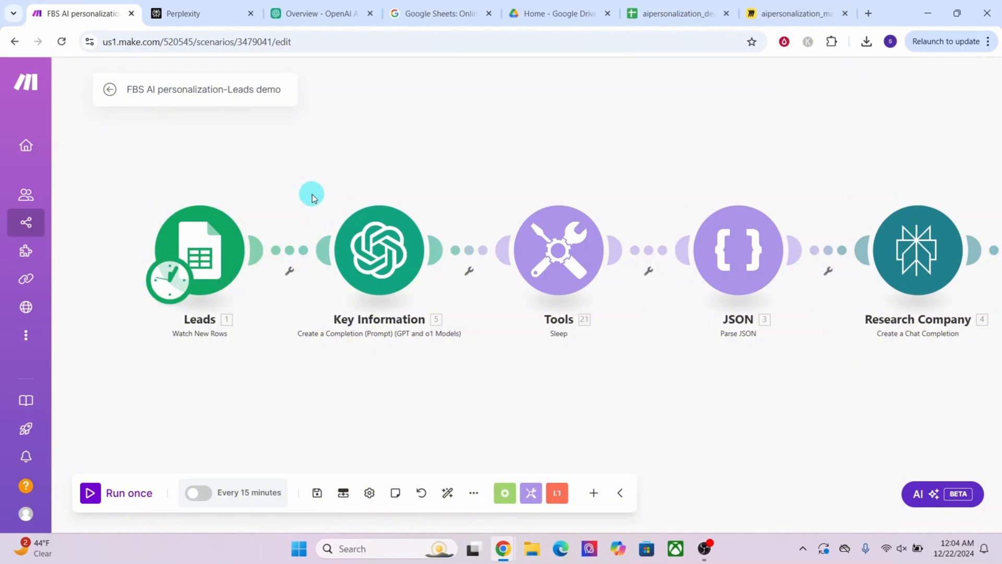
Step: Unlink the Leads module from Key Information and inspect the row output of the Leads module's test run
{"action": "right_click", "coordinate": [298, 255]}
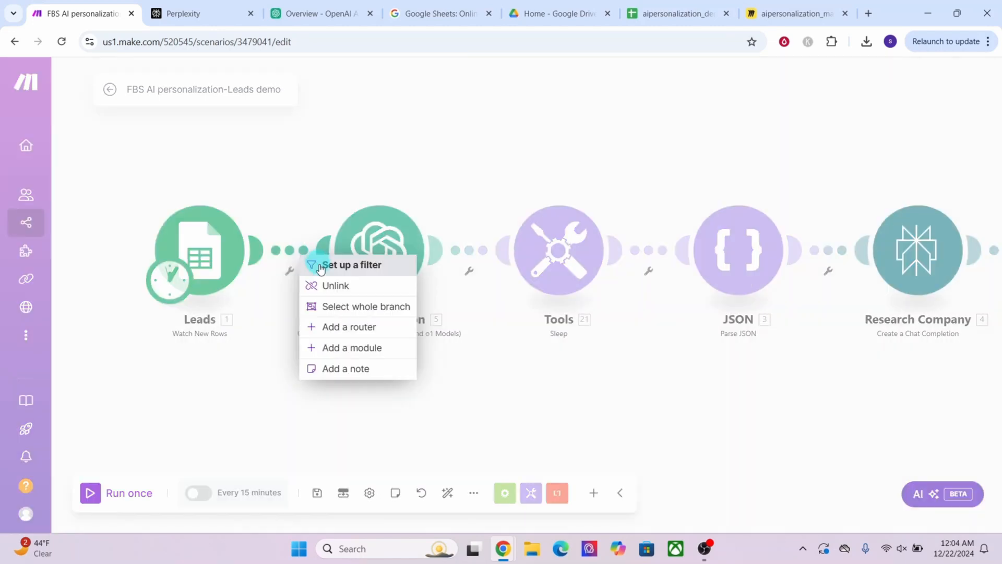
{"action": "left_click", "coordinate": [333, 287]}
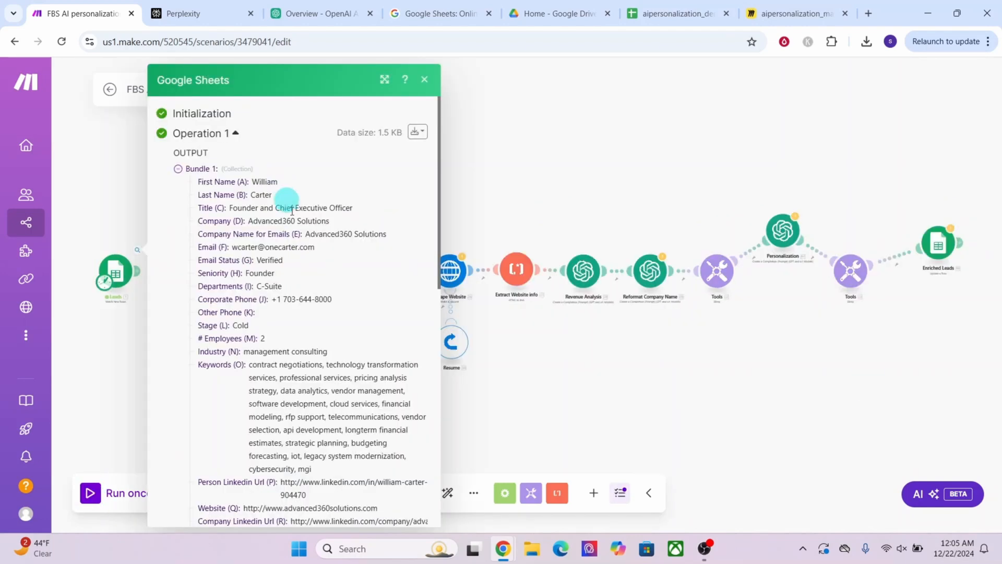
{"action": "left_click", "coordinate": [425, 81]}
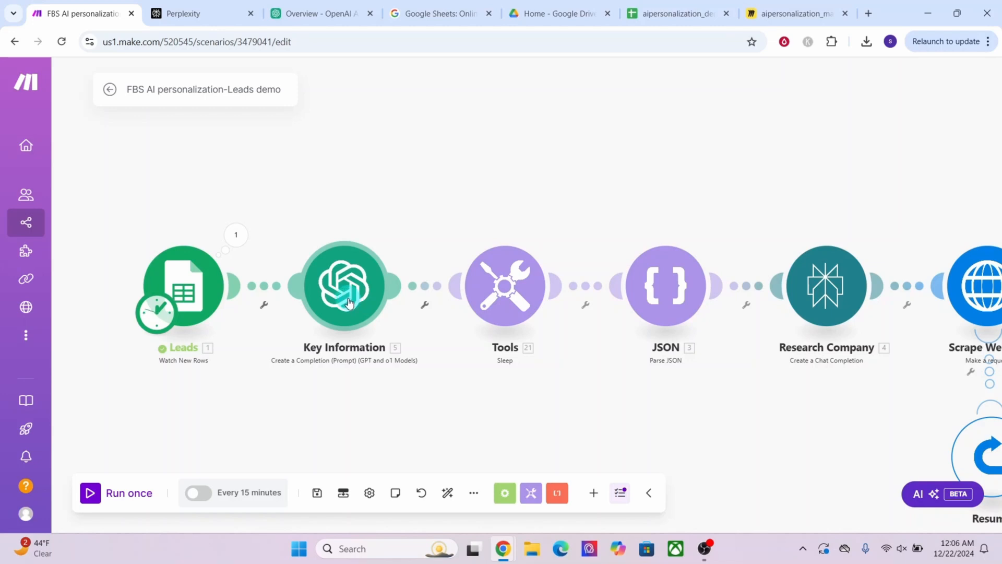
Step: Open the Key Information module's settings and start a new OpenAI connection, selecting its connection name
{"action": "left_click", "coordinate": [349, 303]}
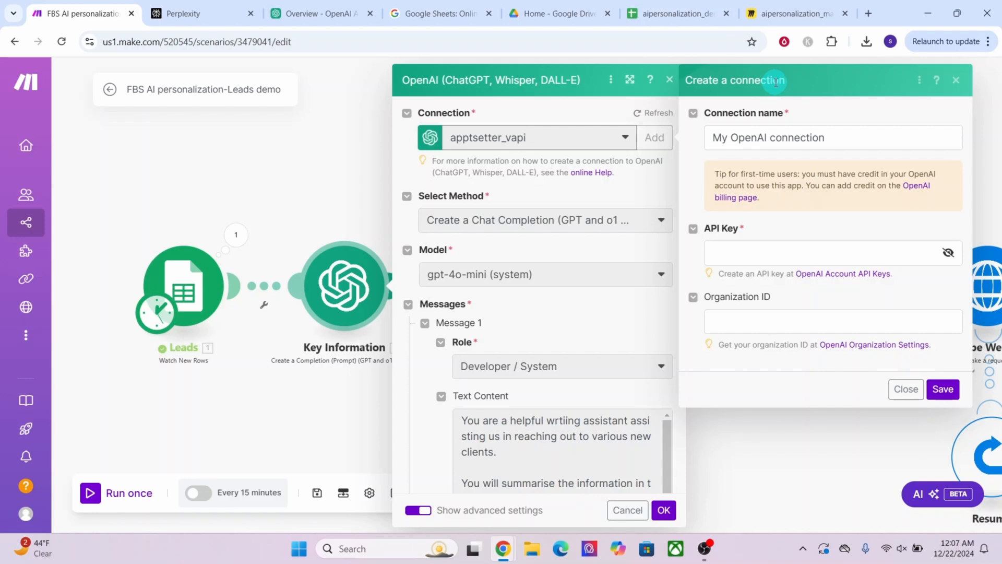
{"action": "left_click_drag", "start_coordinate": [850, 138], "coordinate": [696, 143]}
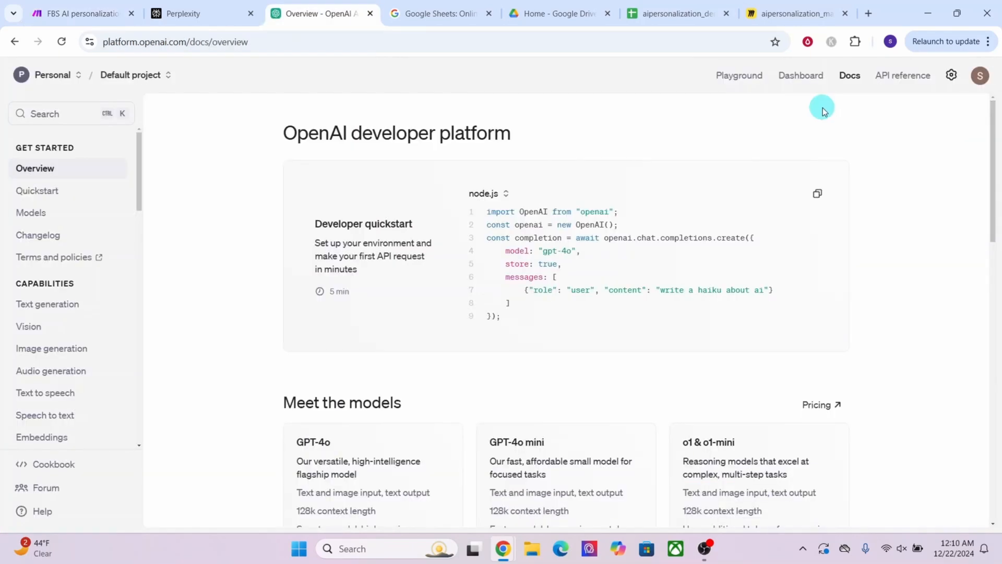
Step: Look up the user API keys and the organization ID in the OpenAI platform settings
{"action": "left_click", "coordinate": [953, 76]}
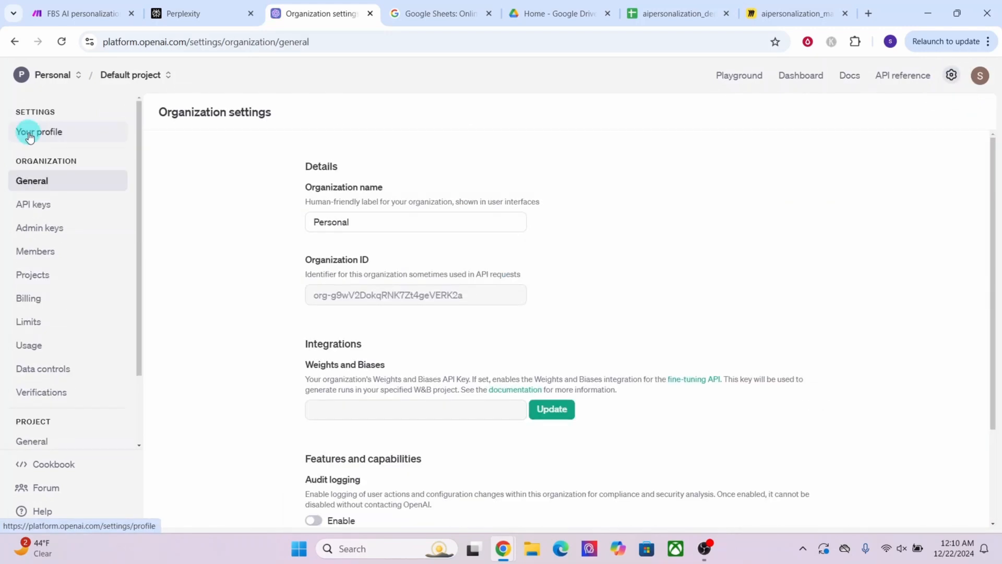
{"action": "left_click", "coordinate": [29, 135]}
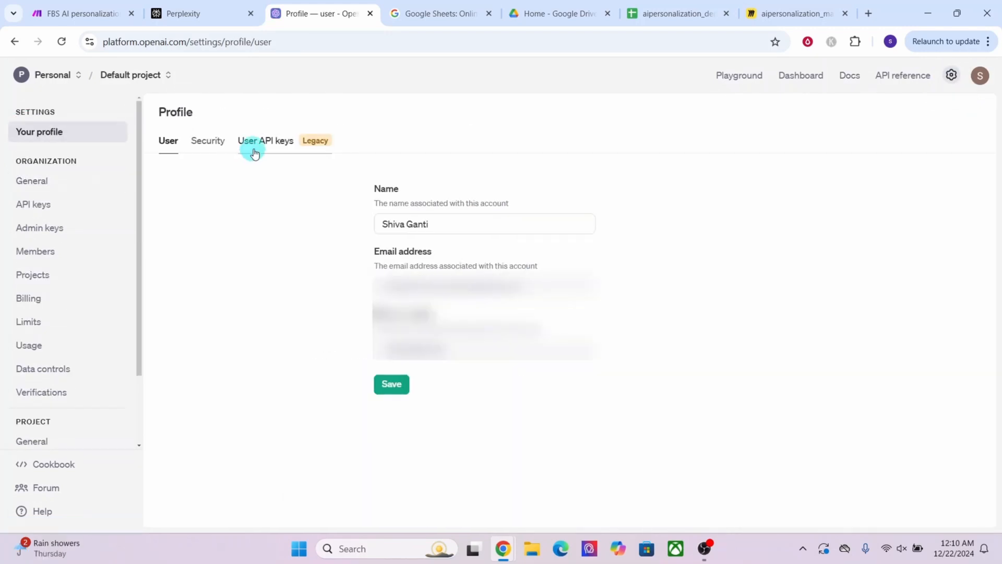
{"action": "left_click", "coordinate": [254, 142]}
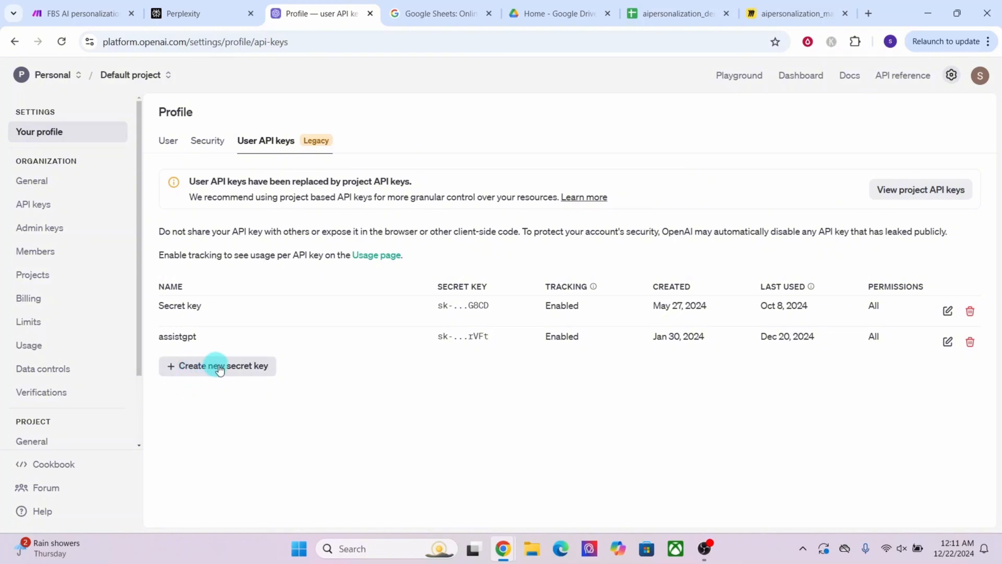
{"action": "left_click", "coordinate": [30, 186]}
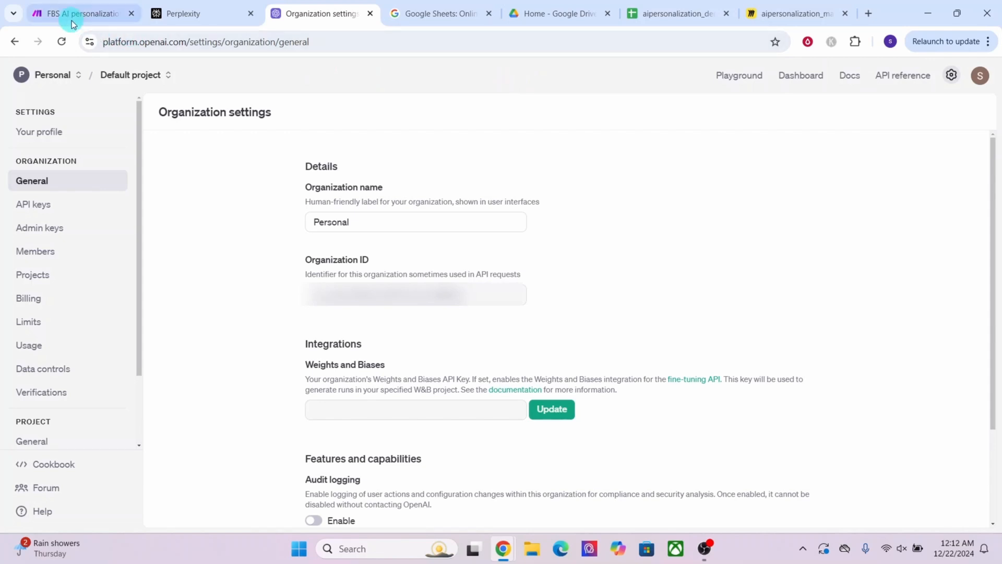
Step: Return to the Make scenario and submit the new OpenAI connection
{"action": "left_click", "coordinate": [46, 12]}
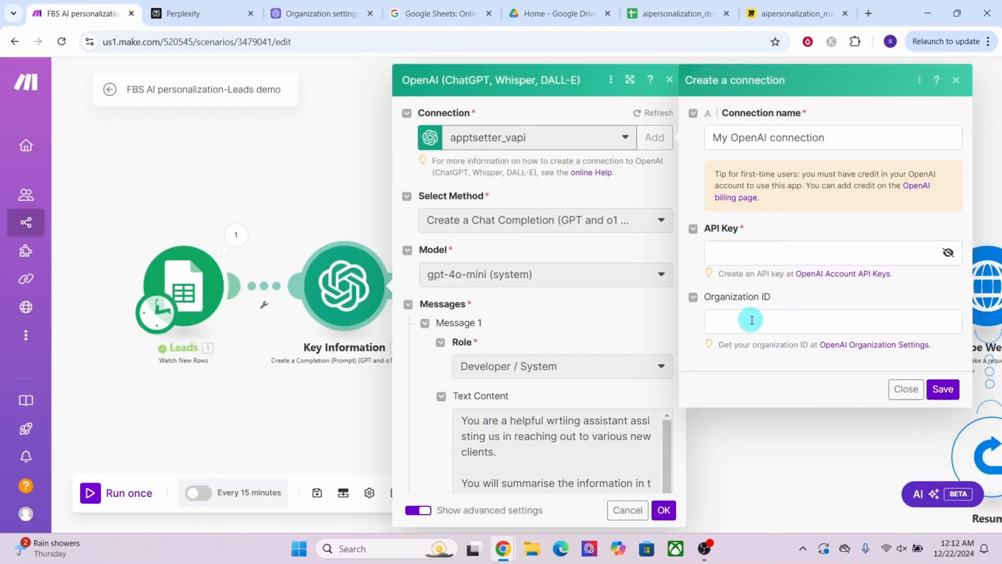
{"action": "left_click", "coordinate": [944, 390]}
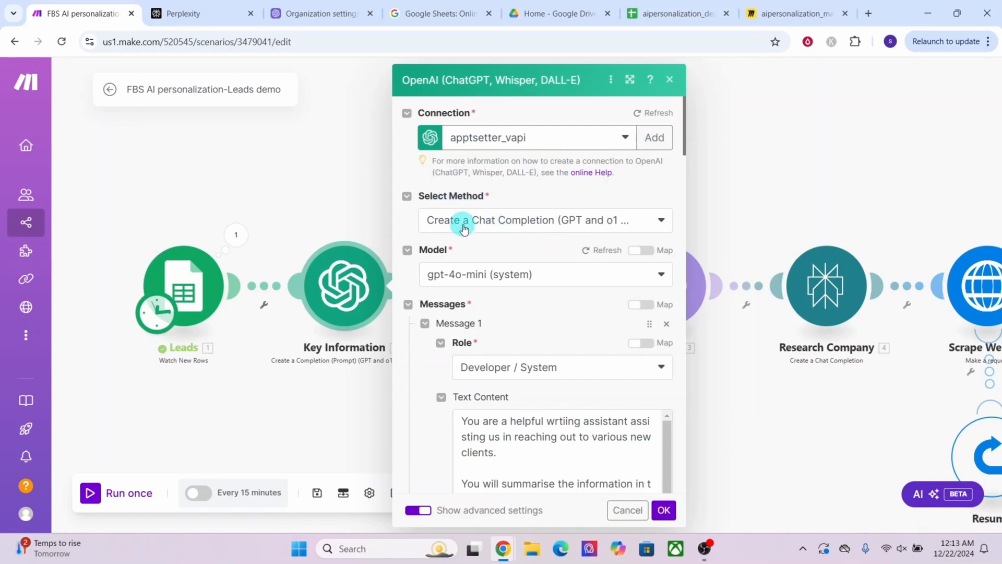
Step: Look through the models available for the Key Information module, keeping gpt-4o-mini (system) selected
{"action": "scroll", "coordinate": [560, 225], "scroll_direction": "down", "scroll_amount": 3}
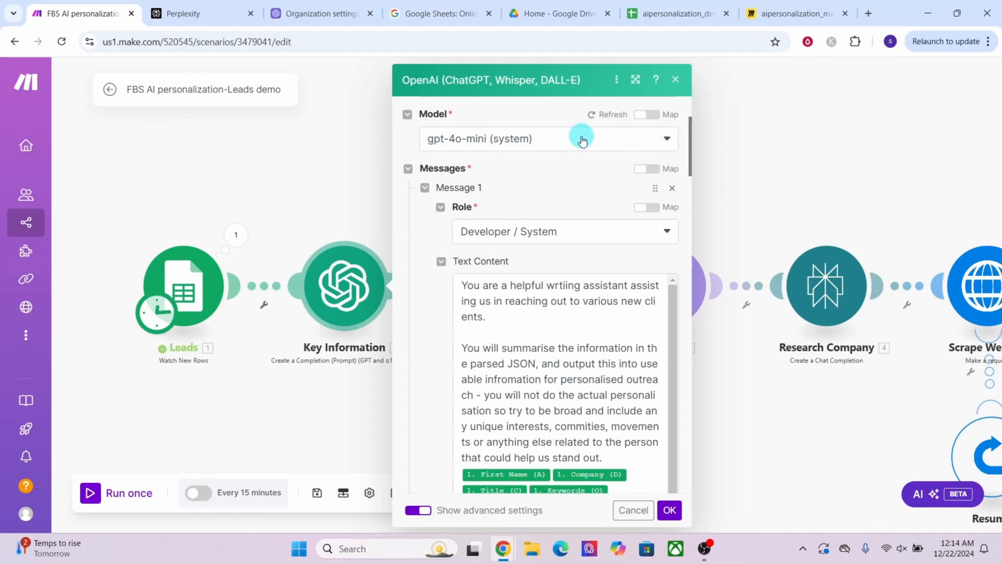
{"action": "left_click", "coordinate": [666, 139]}
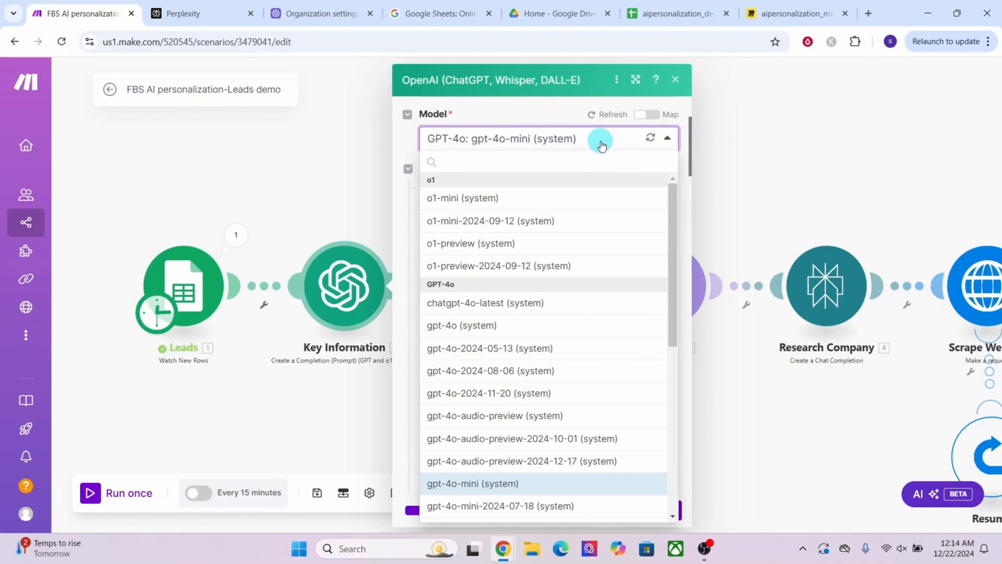
{"action": "left_click", "coordinate": [528, 140]}
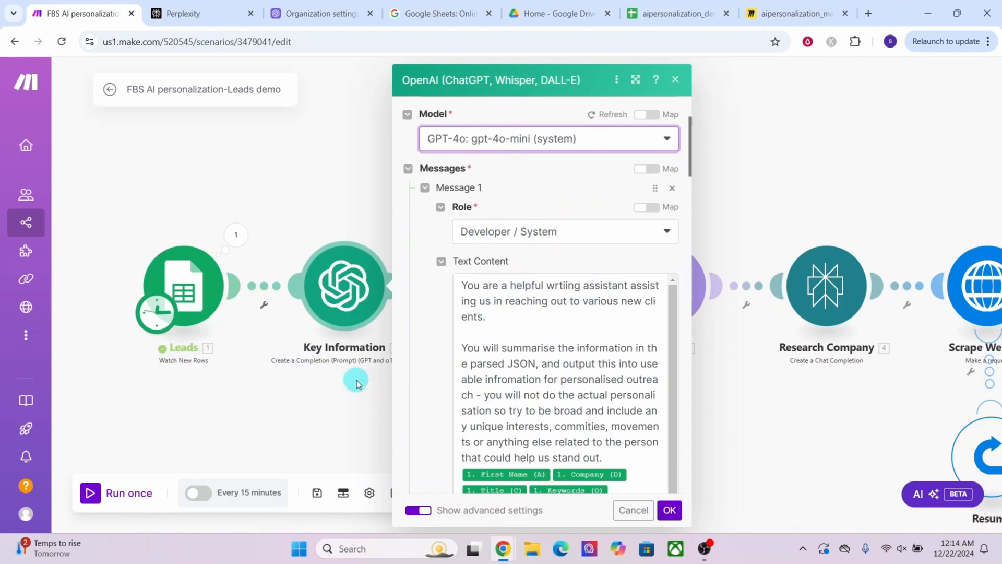
Step: Review the Key Information module's prompt messages, response format, token limit and temperature, and confirm its settings
{"action": "scroll", "coordinate": [543, 161], "scroll_direction": "down", "scroll_amount": 4}
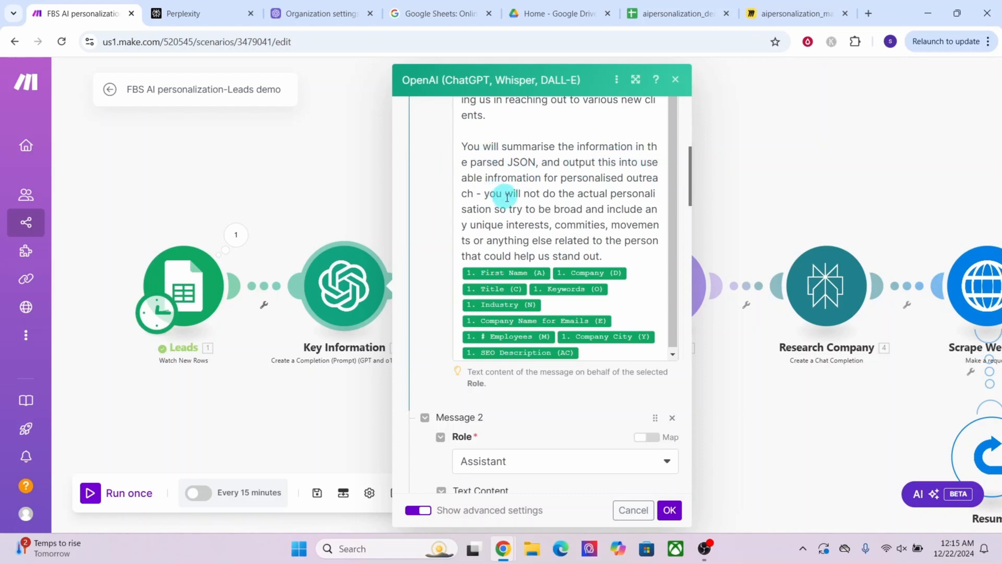
{"action": "scroll", "coordinate": [522, 199], "scroll_direction": "down", "scroll_amount": 2}
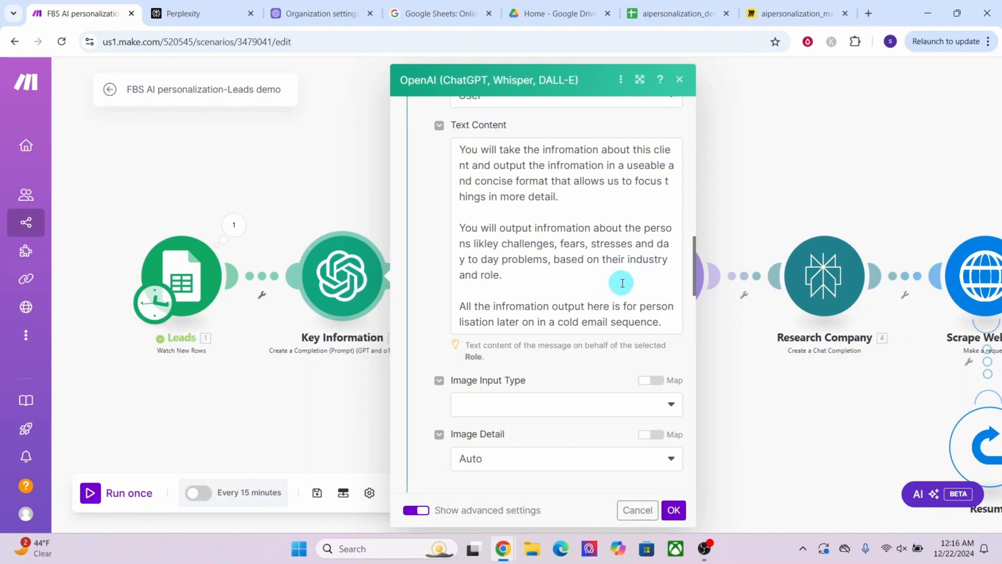
{"action": "scroll", "coordinate": [472, 171], "scroll_direction": "down", "scroll_amount": 5}
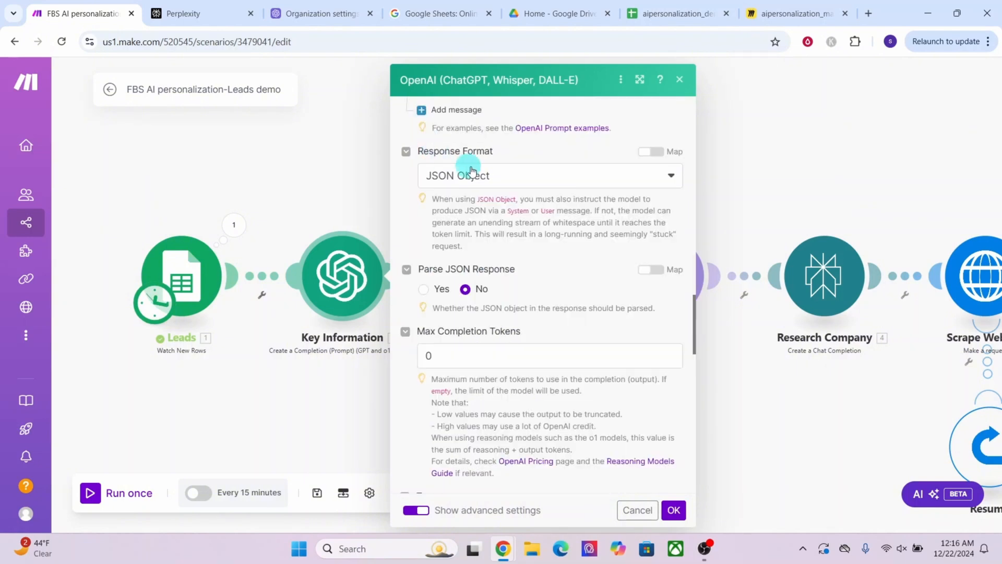
{"action": "scroll", "coordinate": [449, 187], "scroll_direction": "down", "scroll_amount": 3}
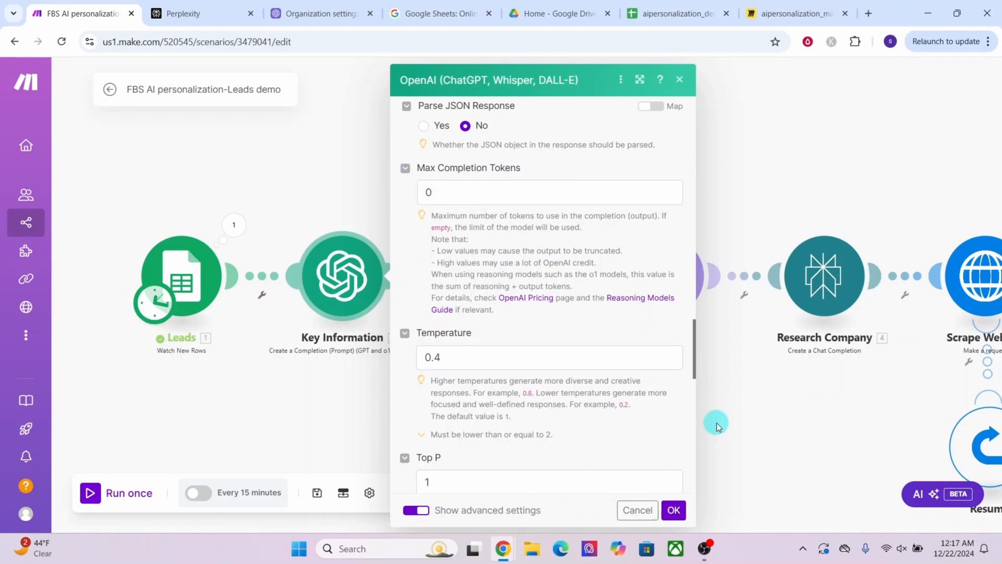
{"action": "scroll", "coordinate": [550, 225], "scroll_direction": "down", "scroll_amount": 3}
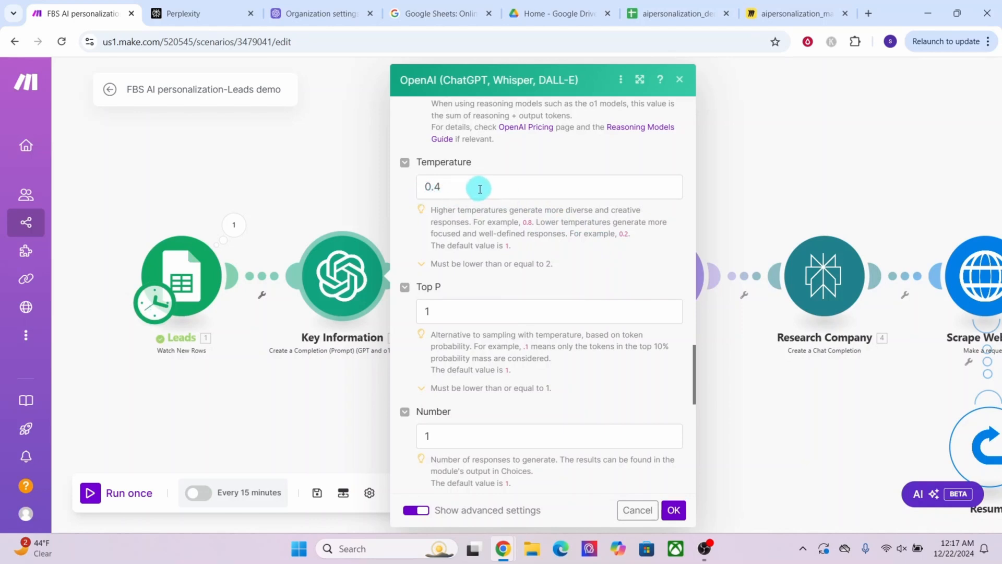
{"action": "left_click", "coordinate": [674, 510]}
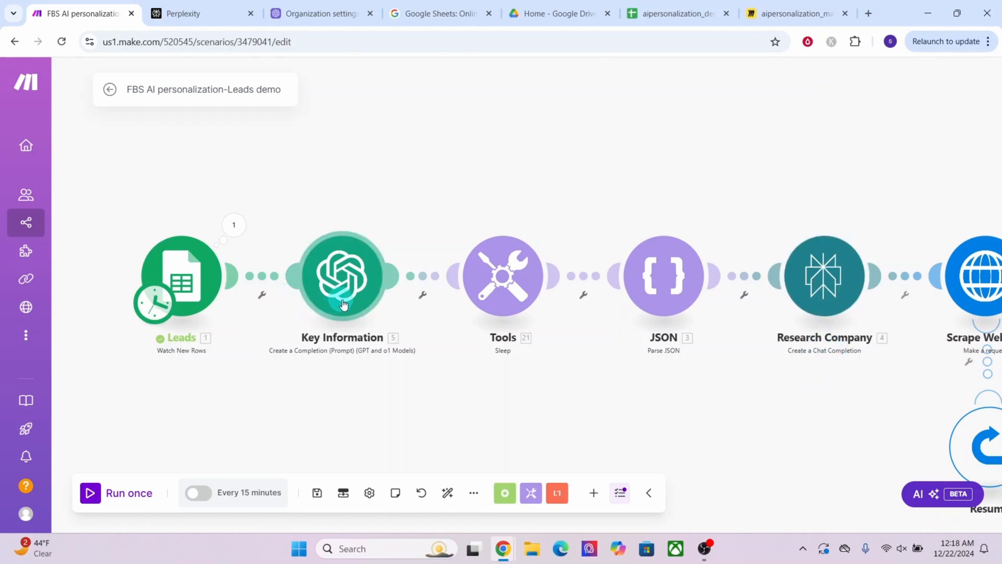
Step: Check the delay of the Sleep module after Key Information and the JSON string mapping of the Parse JSON module
{"action": "left_click", "coordinate": [498, 275]}
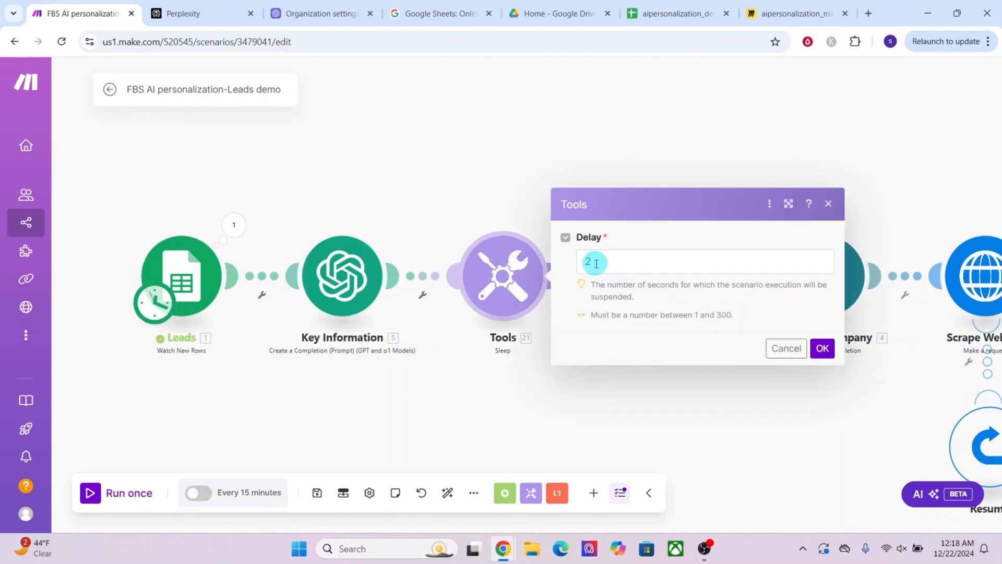
{"action": "left_click", "coordinate": [828, 203]}
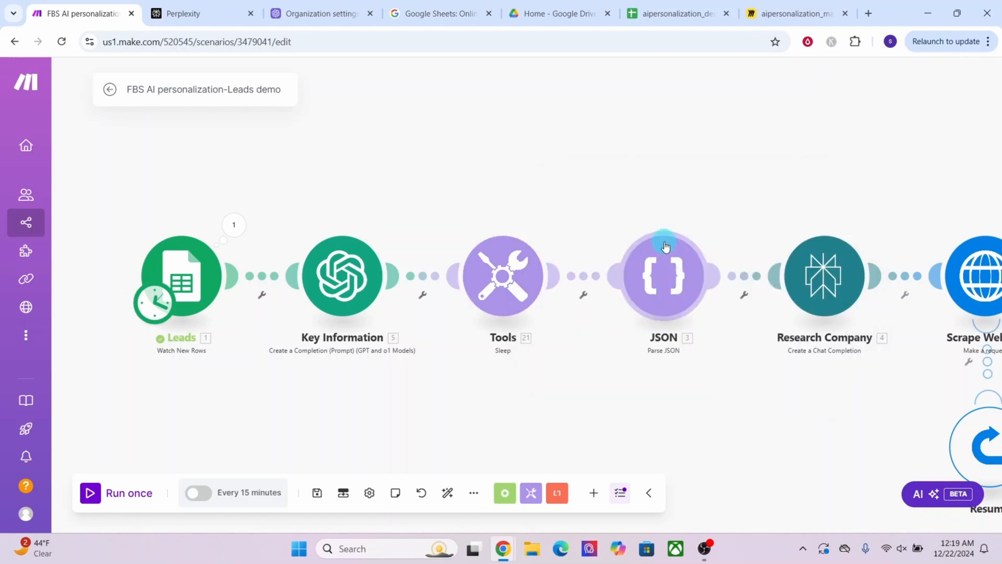
{"action": "left_click", "coordinate": [661, 286]}
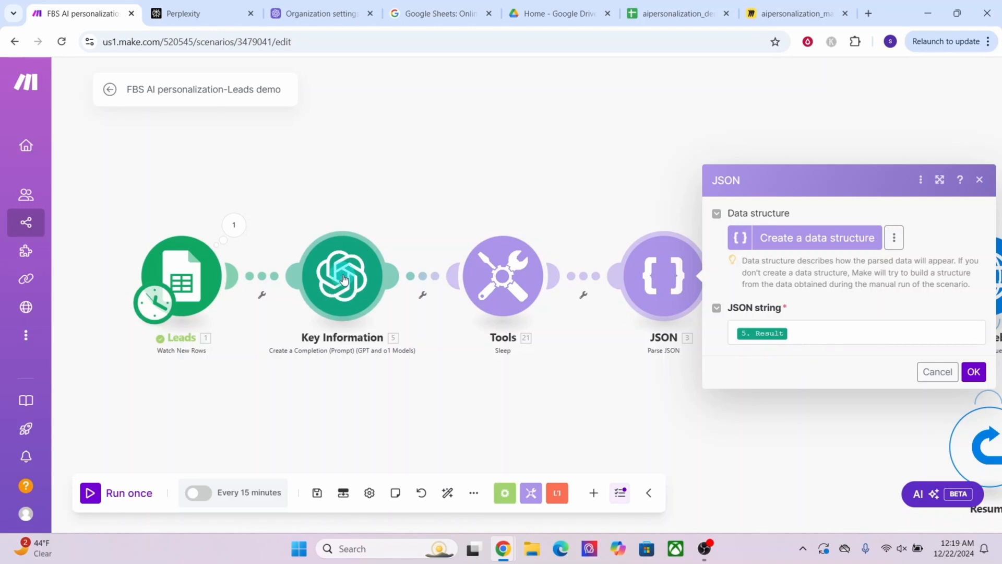
{"action": "left_click", "coordinate": [972, 373]}
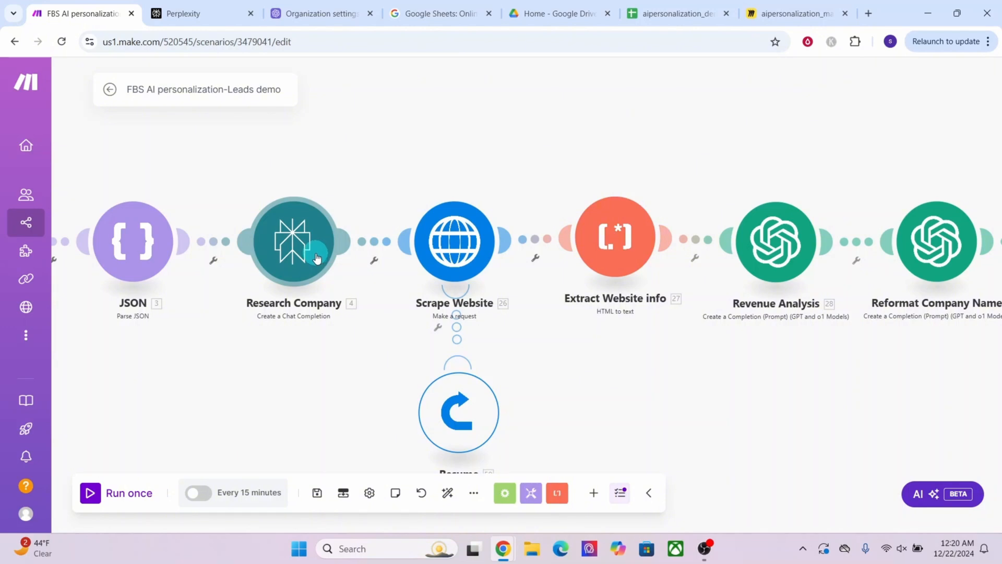
Step: Open the Research Company module and start a new Perplexity AI connection, selecting its default name for replacement
{"action": "left_click", "coordinate": [318, 257]}
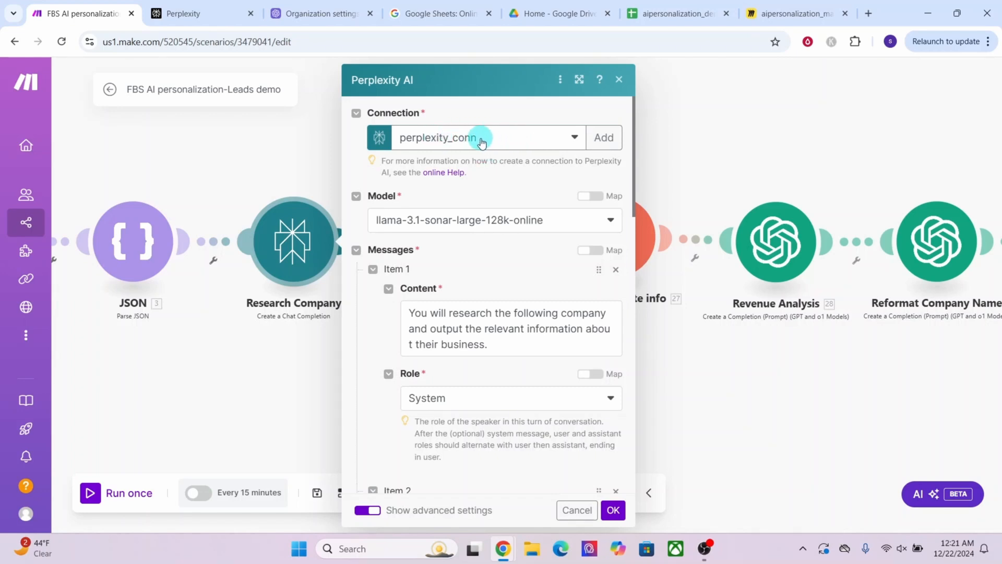
{"action": "left_click", "coordinate": [604, 137]}
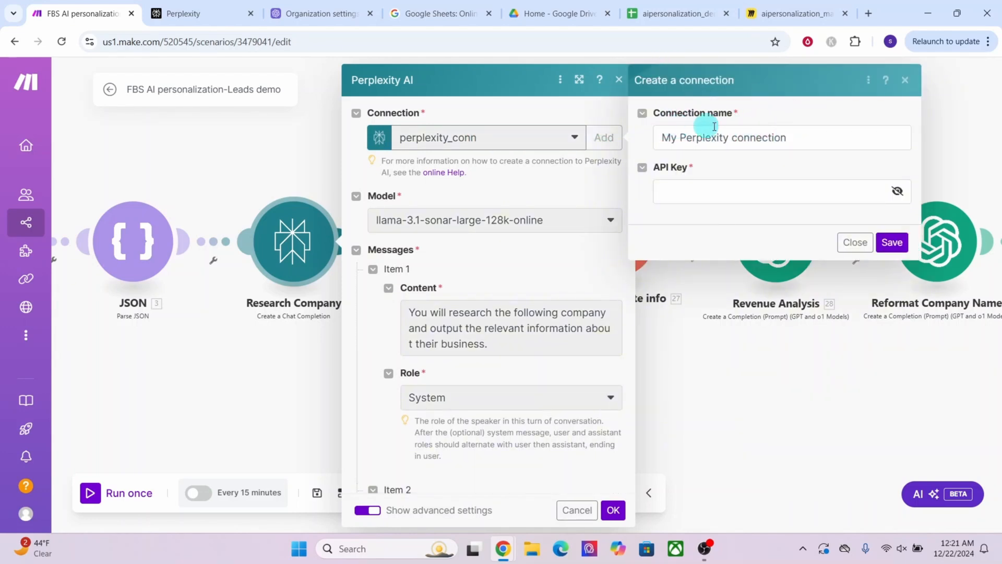
{"action": "left_click_drag", "start_coordinate": [801, 138], "coordinate": [659, 141]}
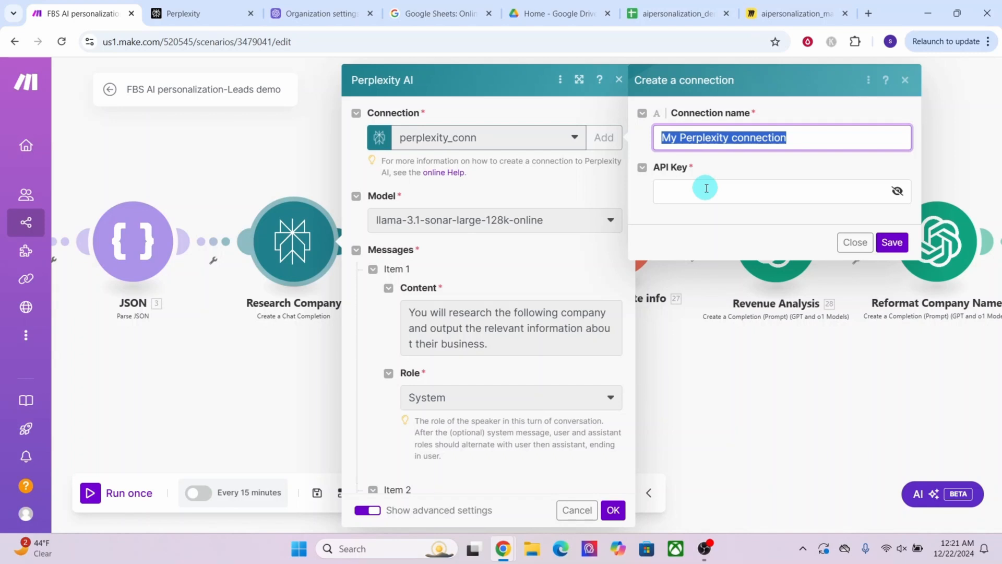
Step: Switch to Perplexity, copy the existing API key from its API settings, and return to Make to submit the new connection
{"action": "key", "text": "ctrl+Tab"}
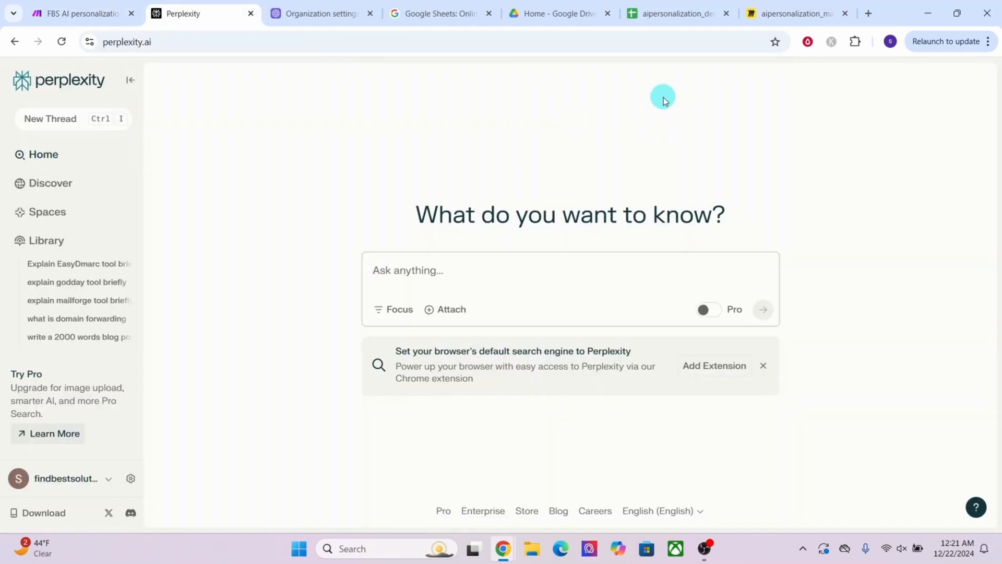
{"action": "left_click", "coordinate": [131, 478]}
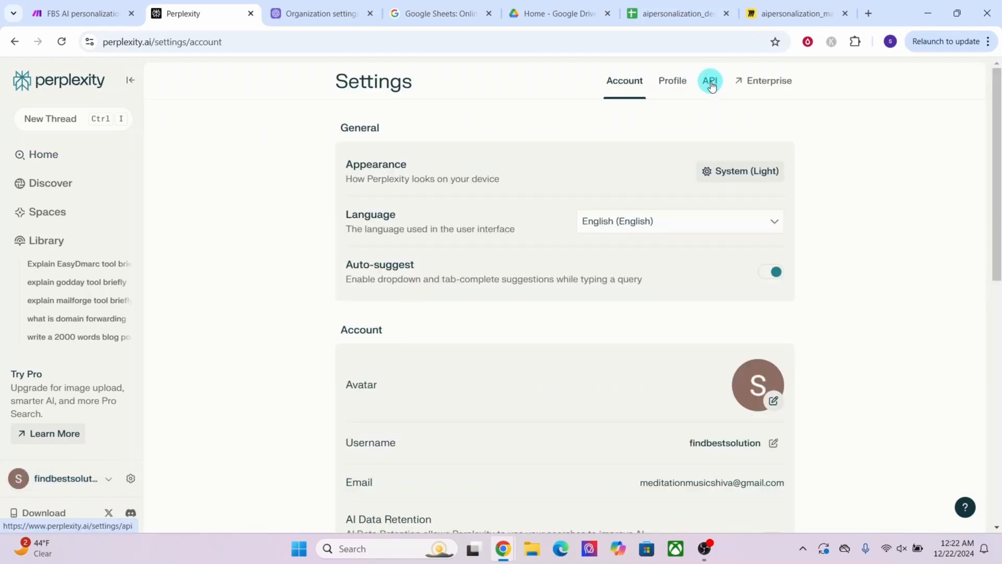
{"action": "left_click", "coordinate": [710, 82]}
{"action": "scroll", "coordinate": [529, 396], "scroll_direction": "down", "scroll_amount": 3}
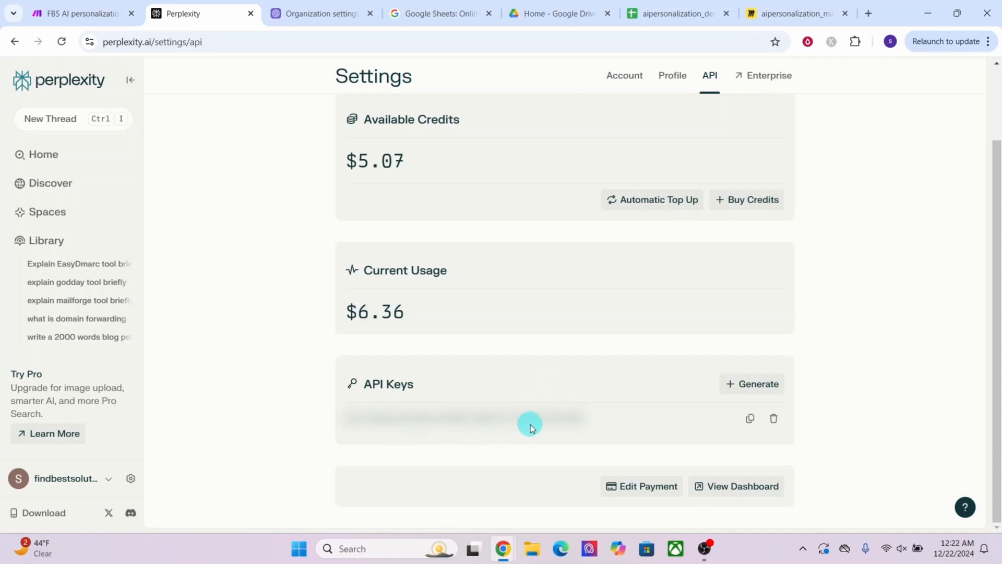
{"action": "left_click", "coordinate": [751, 421]}
{"action": "left_click", "coordinate": [78, 13]}
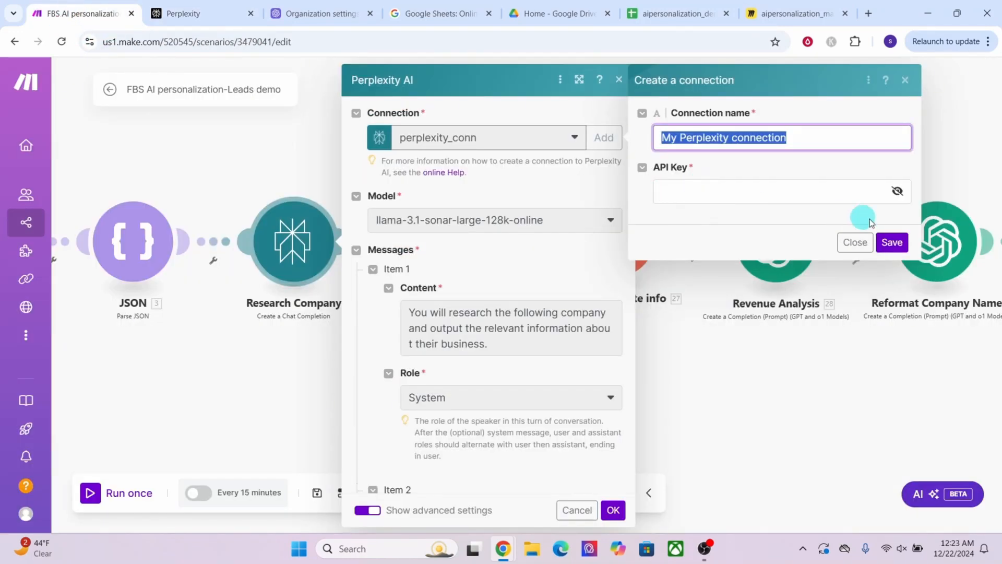
{"action": "left_click", "coordinate": [893, 243]}
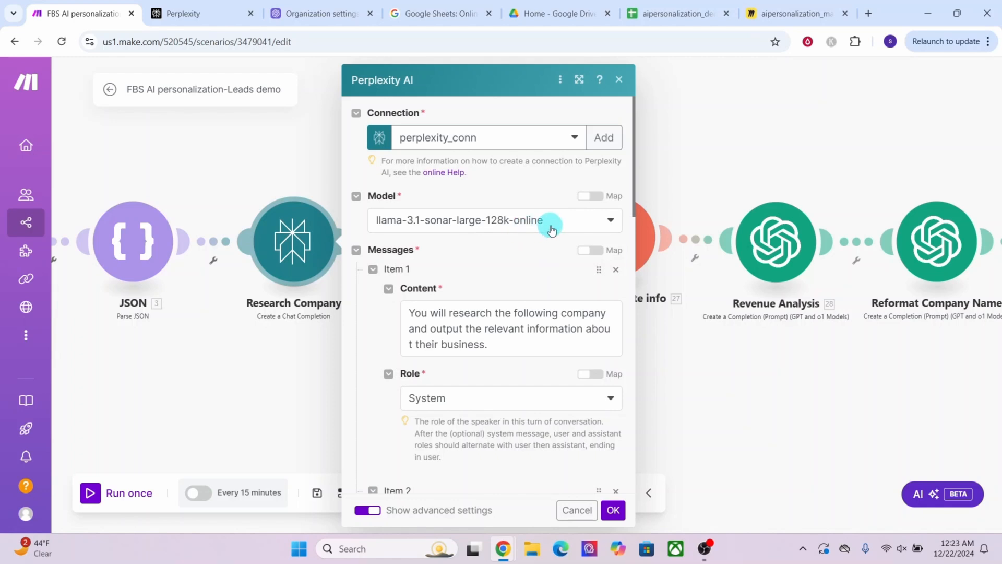
Step: Review the Research Company module's system and user messages, token limit and temperature, and confirm its settings
{"action": "scroll", "coordinate": [566, 281], "scroll_direction": "down", "scroll_amount": 3}
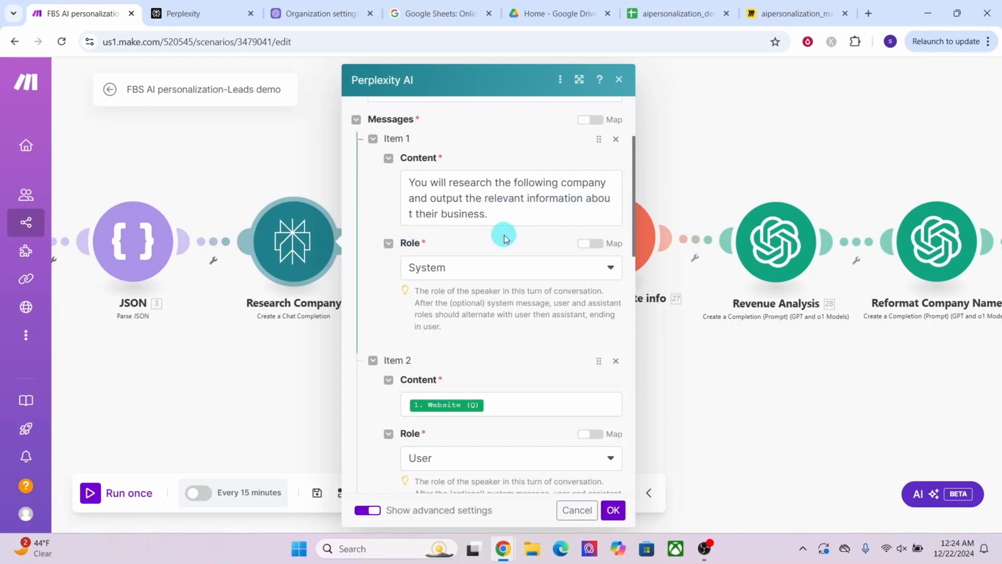
{"action": "scroll", "coordinate": [504, 237], "scroll_direction": "down", "scroll_amount": 5}
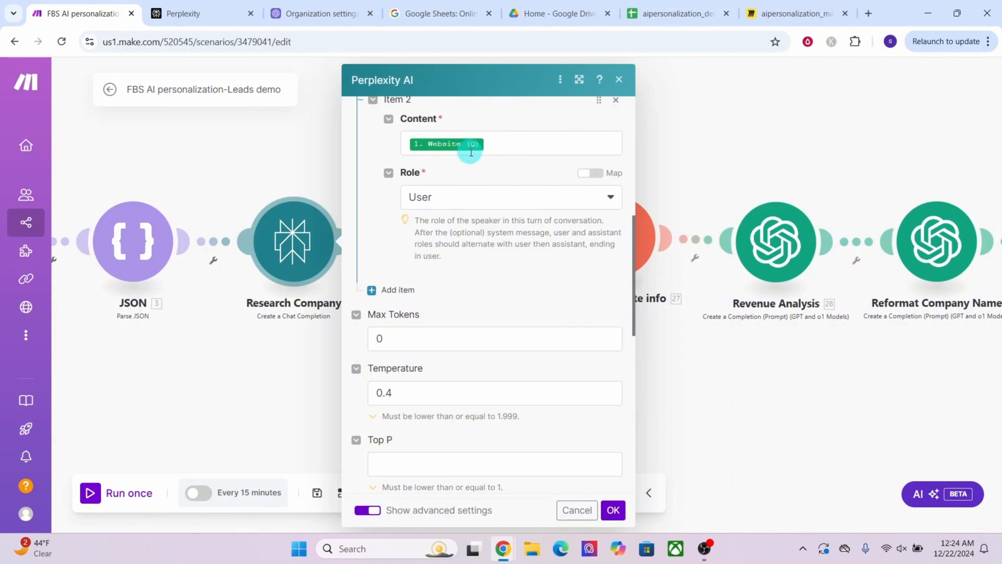
{"action": "scroll", "coordinate": [506, 148], "scroll_direction": "down", "scroll_amount": 3}
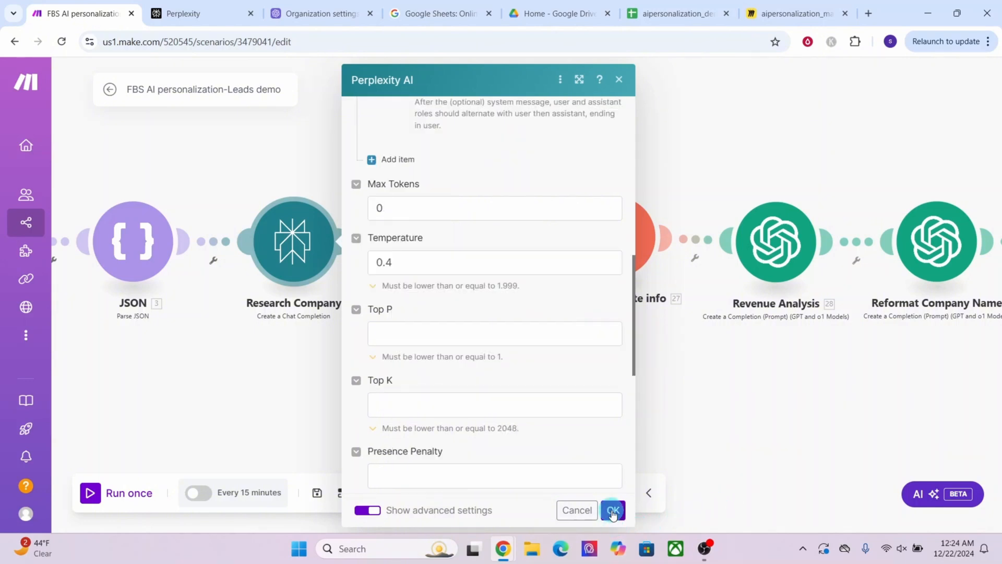
{"action": "left_click", "coordinate": [614, 511]}
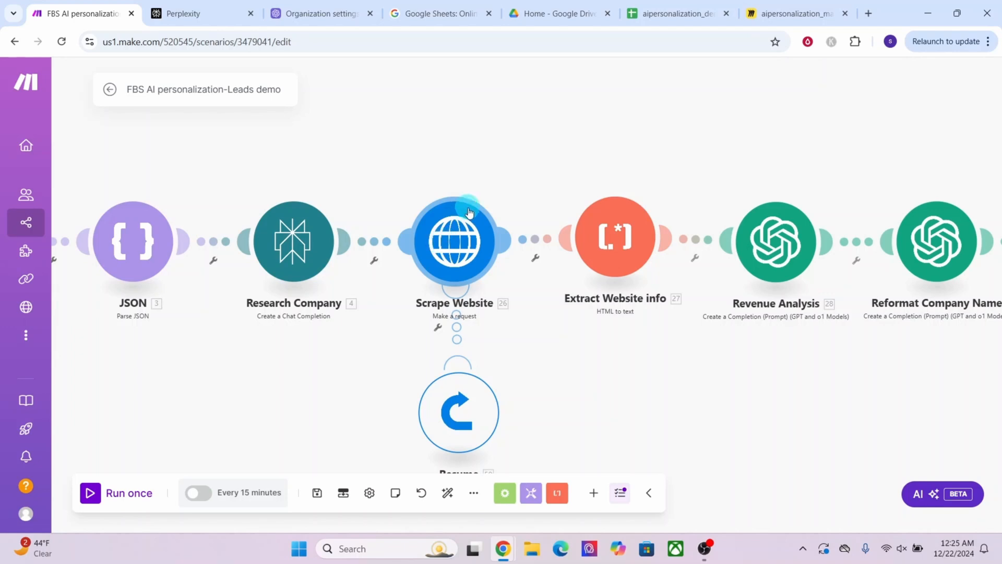
Step: Check the Scrape Website module's URL mapping and request method, confirm it, and look at the Extract Website info module
{"action": "left_click", "coordinate": [451, 239]}
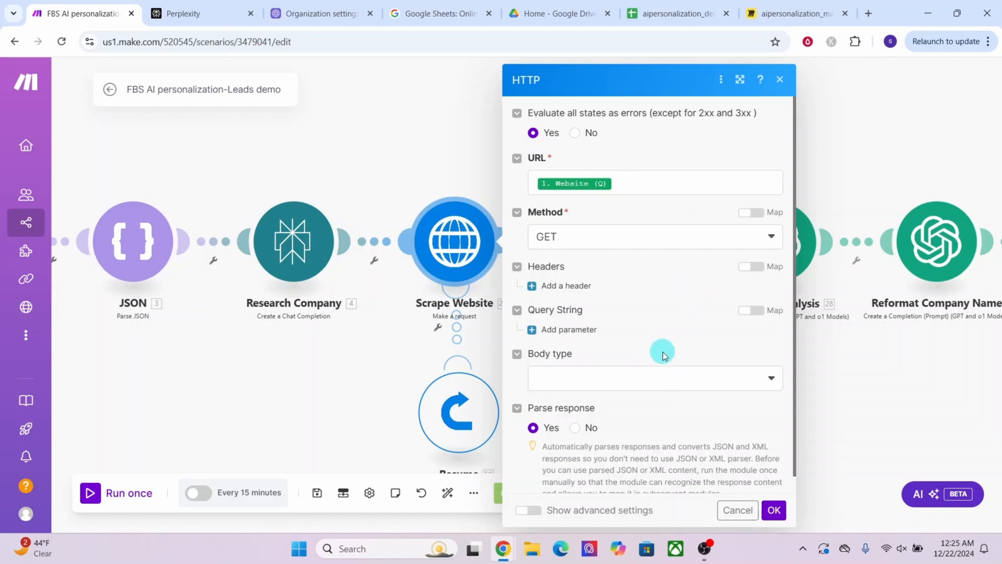
{"action": "left_click", "coordinate": [772, 511]}
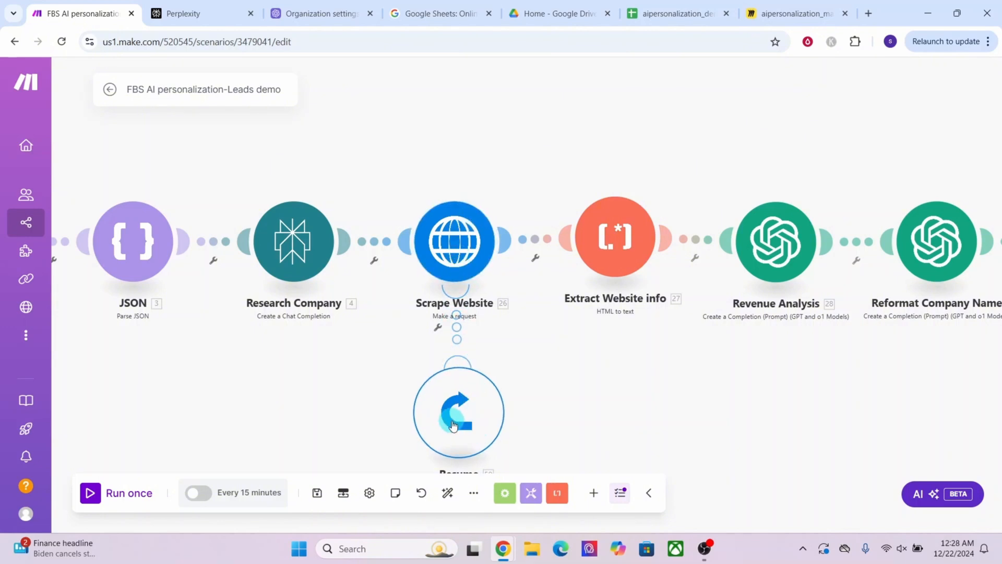
{"action": "scroll", "coordinate": [453, 425], "scroll_direction": "down", "scroll_amount": 1}
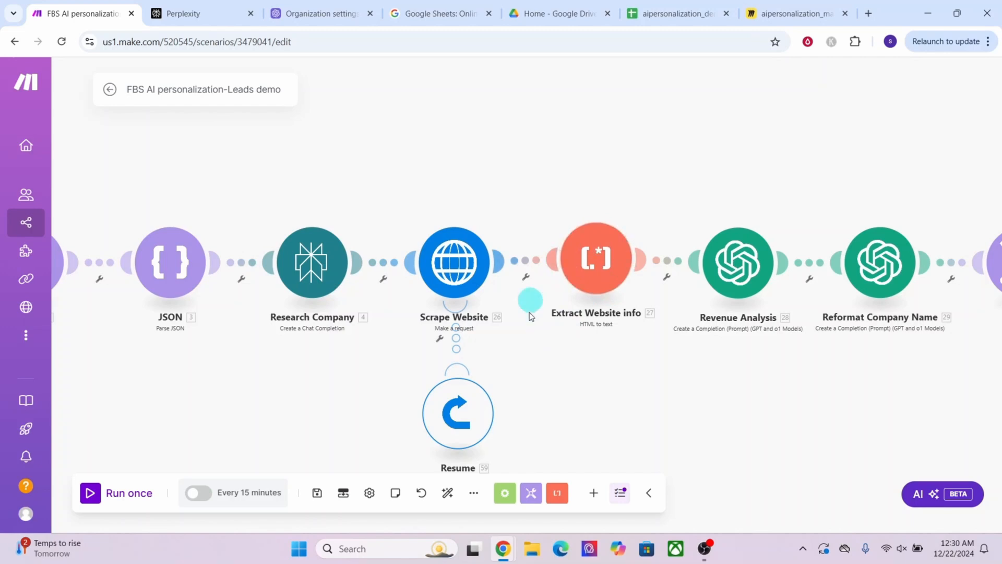
{"action": "left_click", "coordinate": [606, 268]}
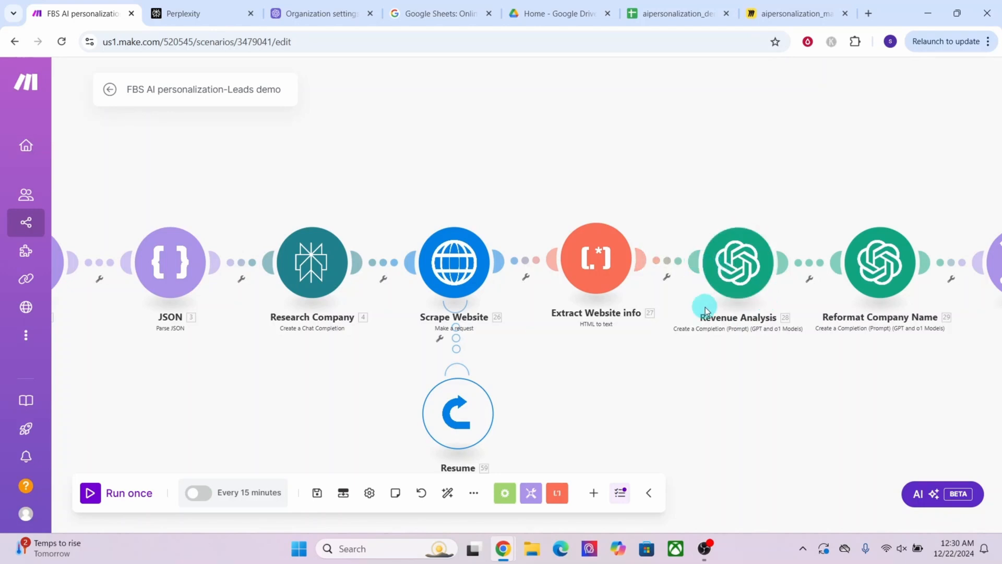
Step: Set the Revenue Analysis module's model to gpt-4o-mini (system)
{"action": "left_click", "coordinate": [744, 261]}
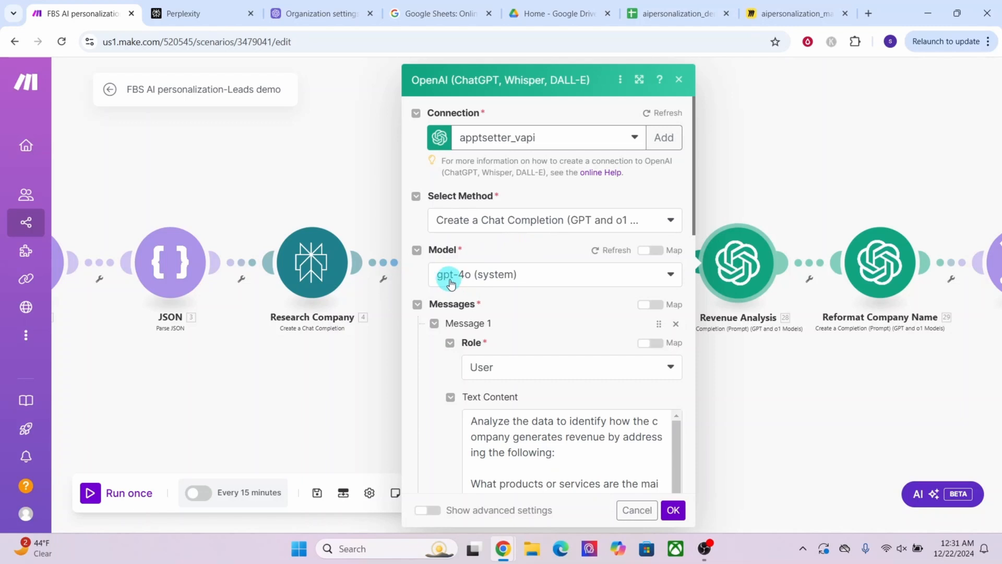
{"action": "left_click", "coordinate": [528, 276]}
{"action": "left_click", "coordinate": [478, 424]}
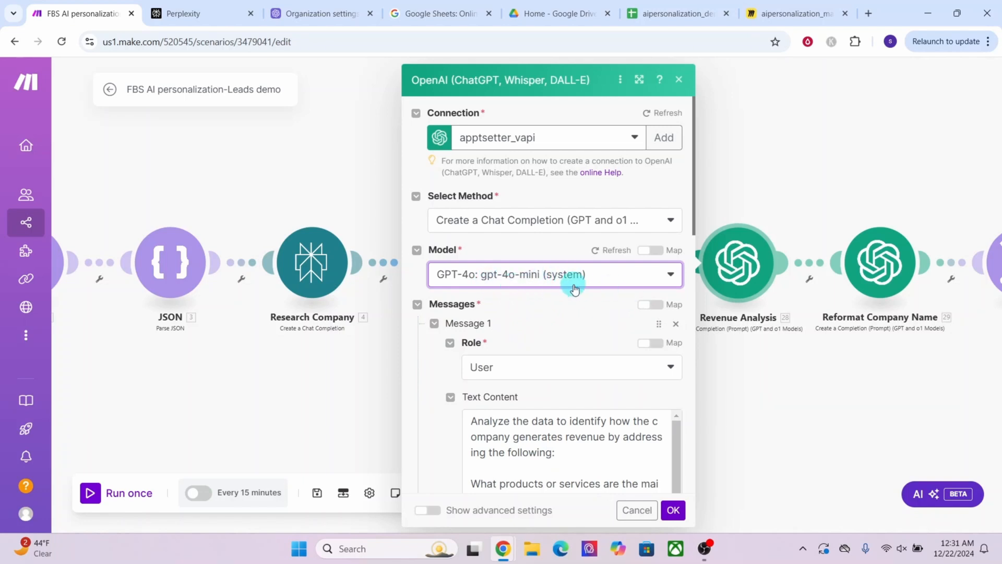
Step: Review the Revenue Analysis module's prompt, mapped website text and completion token limit, and confirm its settings
{"action": "scroll", "coordinate": [612, 280], "scroll_direction": "down", "scroll_amount": 3}
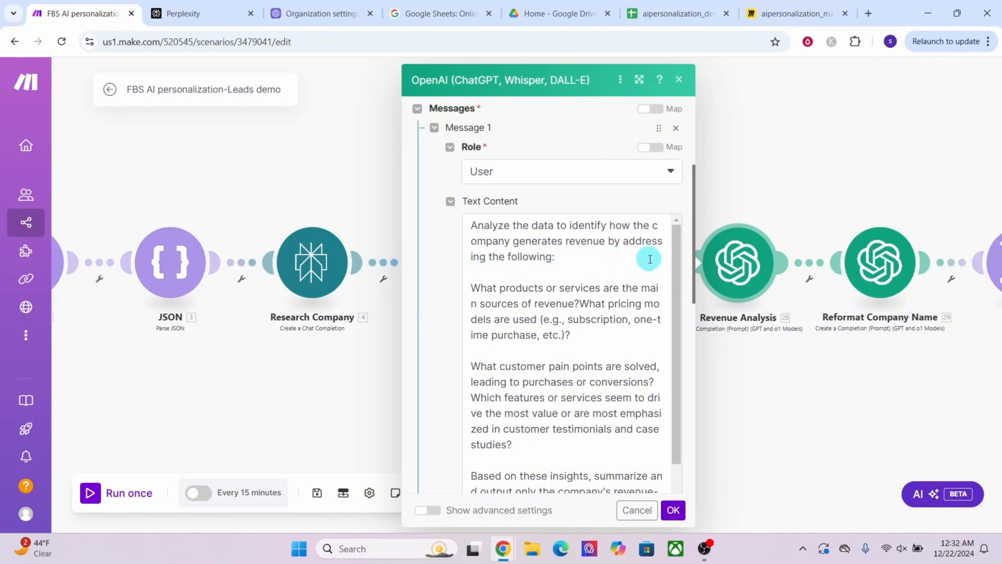
{"action": "scroll", "coordinate": [650, 259], "scroll_direction": "down", "scroll_amount": 3}
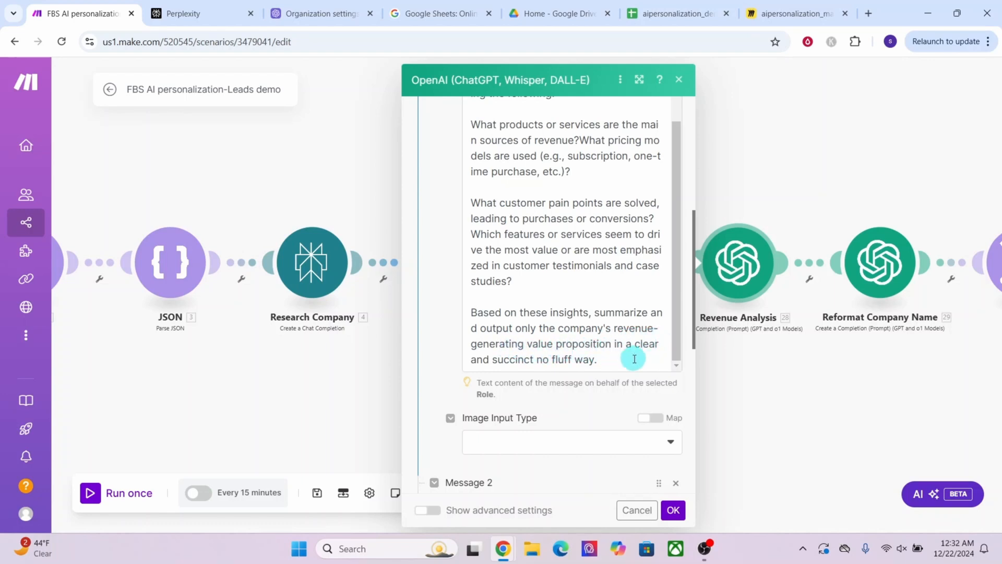
{"action": "scroll", "coordinate": [595, 360], "scroll_direction": "down", "scroll_amount": 6}
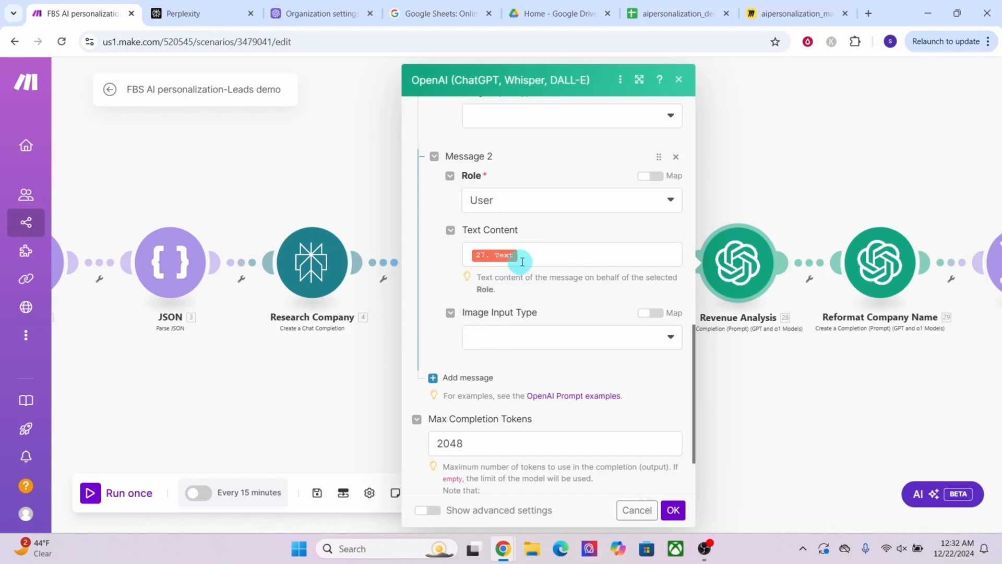
{"action": "left_click", "coordinate": [674, 519]}
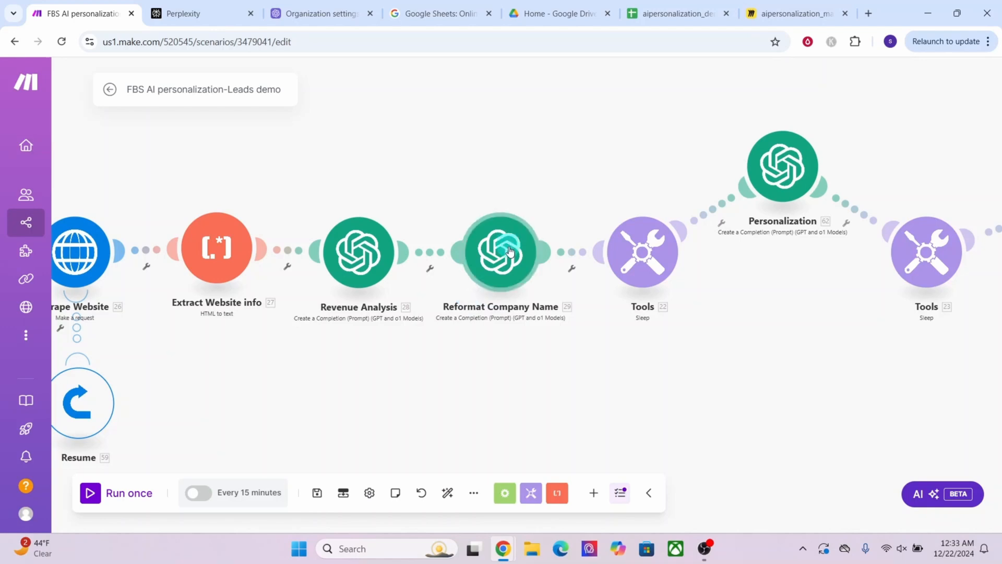
Step: Set the Reformat Company Name module's model to gpt-4o-mini (system)
{"action": "left_click", "coordinate": [501, 262]}
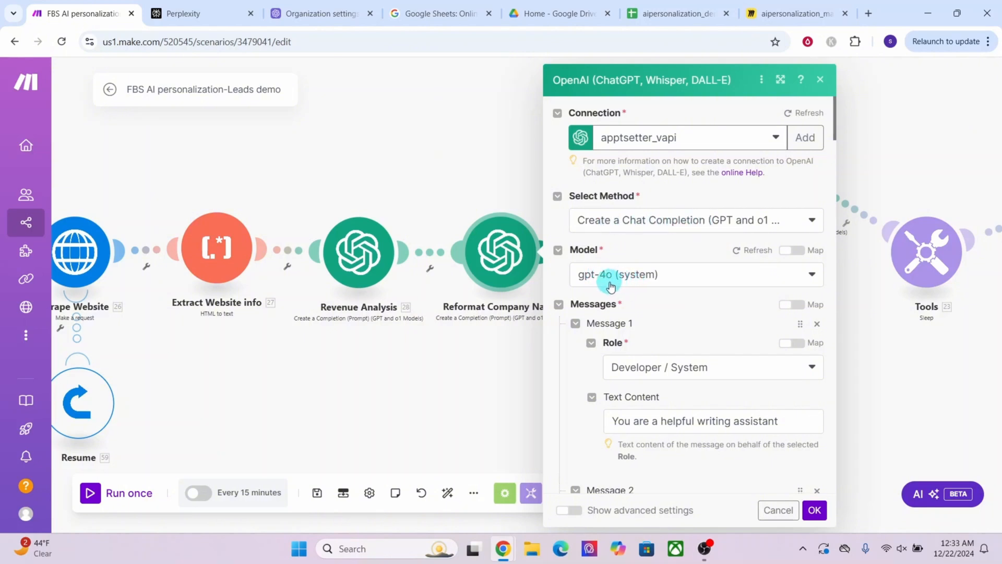
{"action": "left_click", "coordinate": [814, 278]}
{"action": "scroll", "coordinate": [694, 327], "scroll_direction": "down", "scroll_amount": 5}
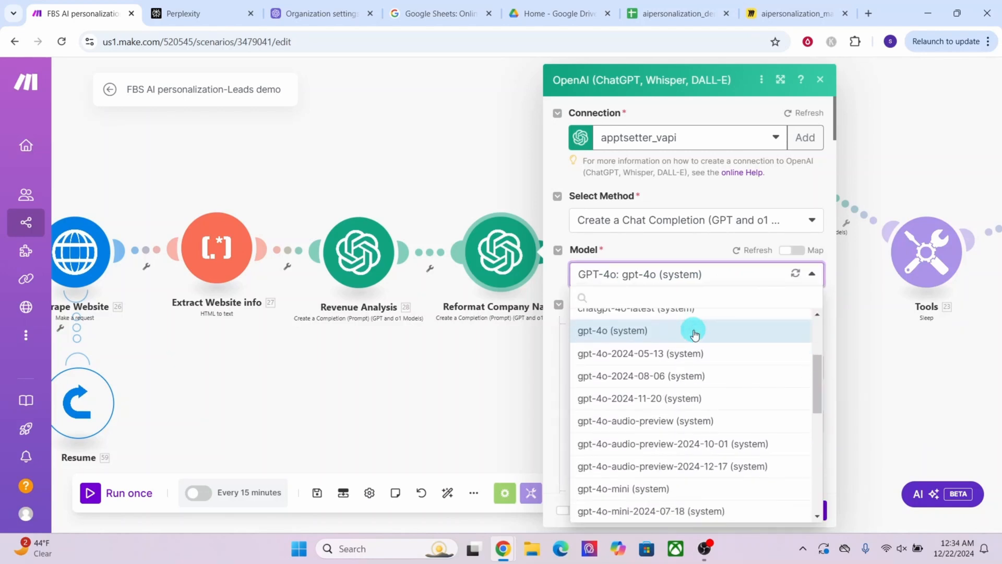
{"action": "left_click", "coordinate": [627, 426]}
Step: Review the Reformat Company Name module's normalization prompt and its user/assistant example messages, and confirm its settings
{"action": "scroll", "coordinate": [679, 365], "scroll_direction": "down", "scroll_amount": 4}
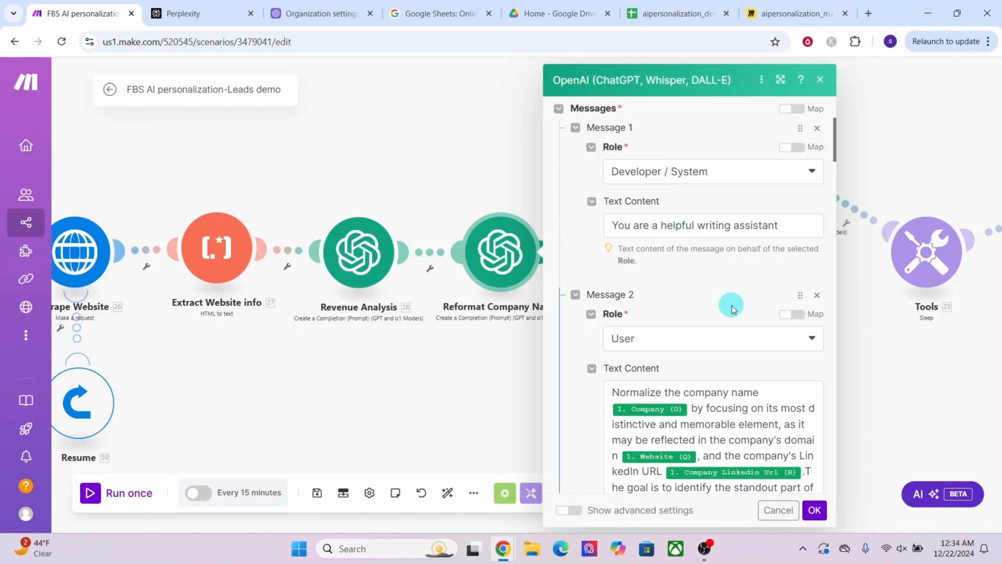
{"action": "scroll", "coordinate": [689, 277], "scroll_direction": "down", "scroll_amount": 3}
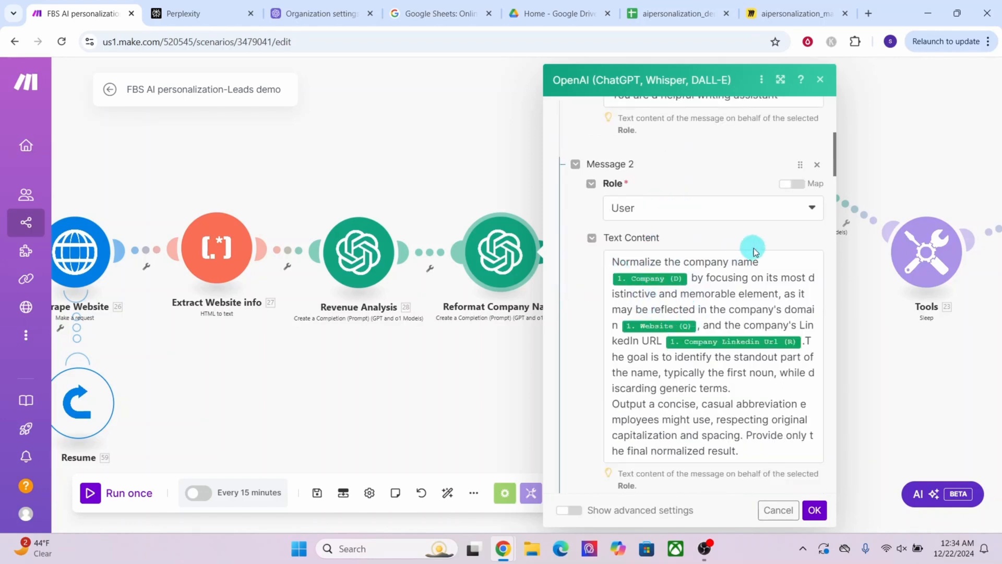
{"action": "scroll", "coordinate": [658, 264], "scroll_direction": "down", "scroll_amount": 7}
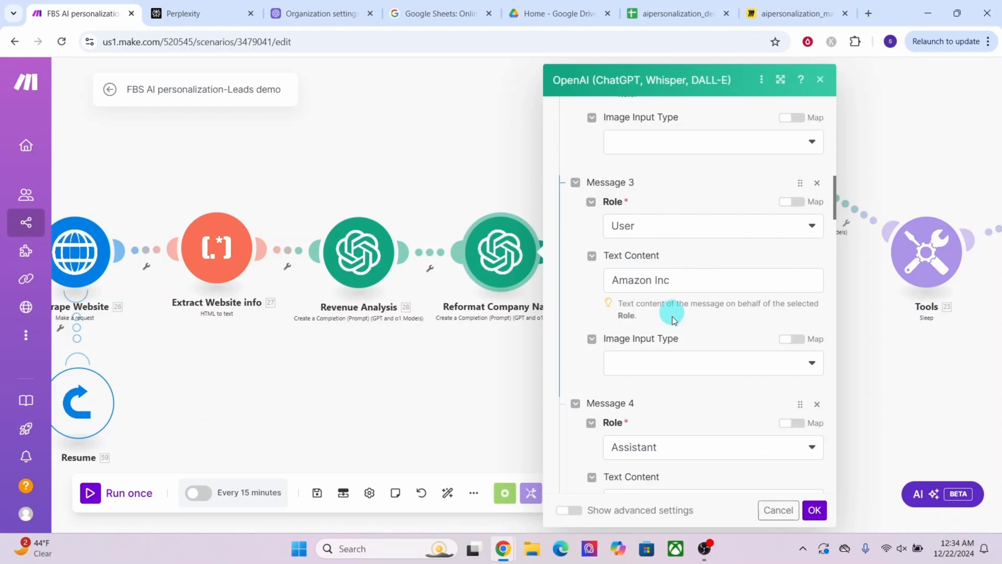
{"action": "scroll", "coordinate": [648, 172], "scroll_direction": "down", "scroll_amount": 3}
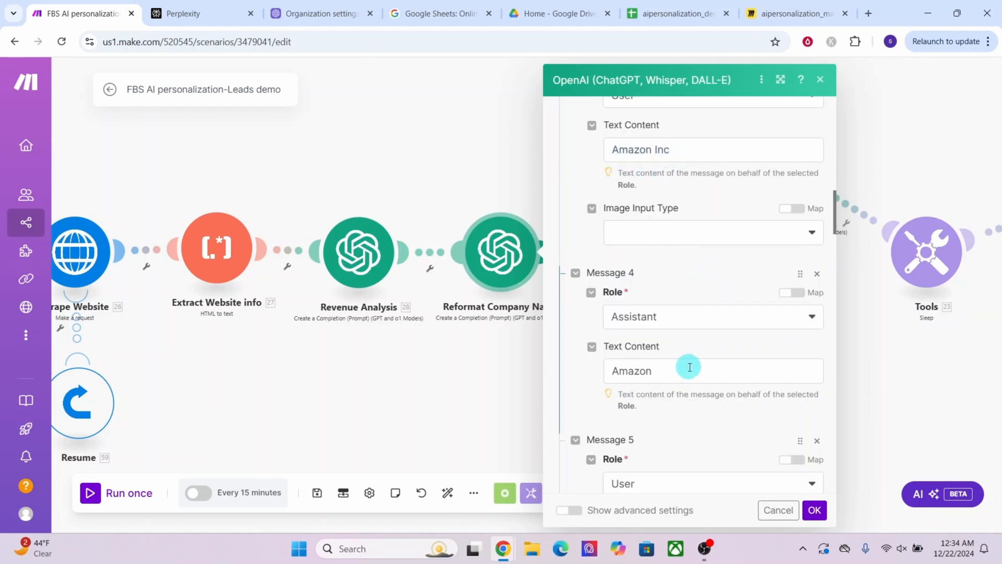
{"action": "scroll", "coordinate": [660, 235], "scroll_direction": "down", "scroll_amount": 7}
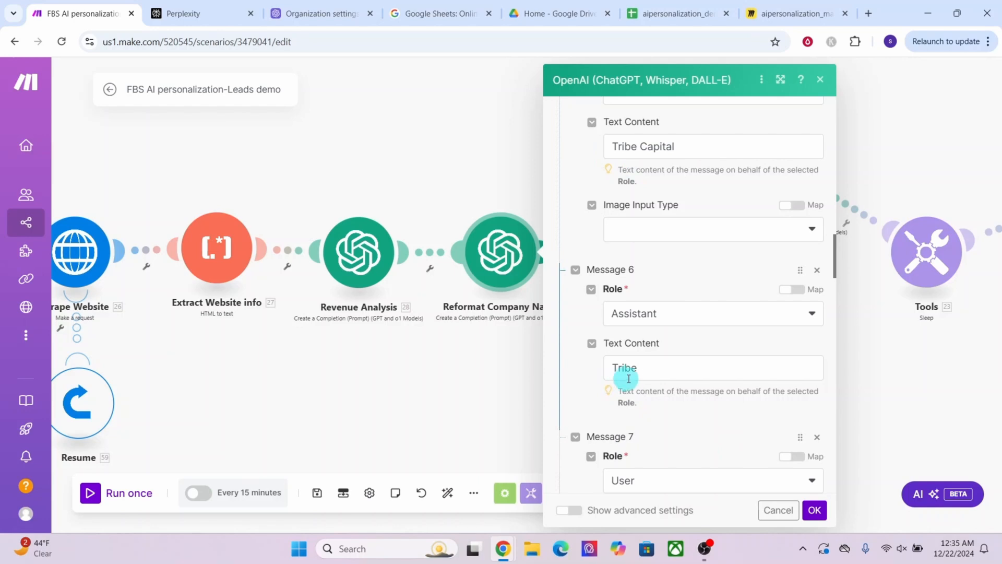
{"action": "scroll", "coordinate": [636, 375], "scroll_direction": "down", "scroll_amount": 5}
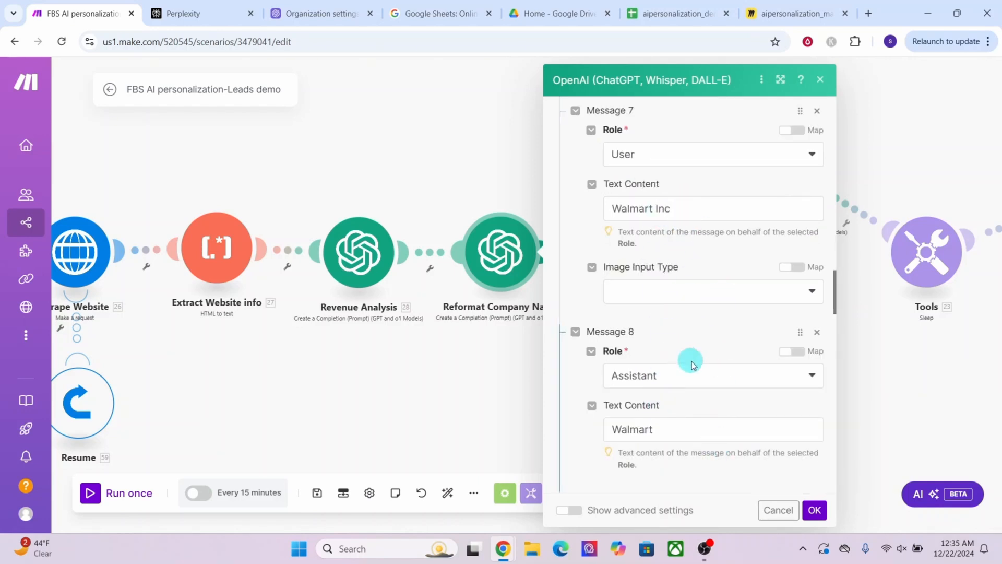
{"action": "scroll", "coordinate": [757, 454], "scroll_direction": "down", "scroll_amount": 8}
{"action": "left_click", "coordinate": [814, 510]}
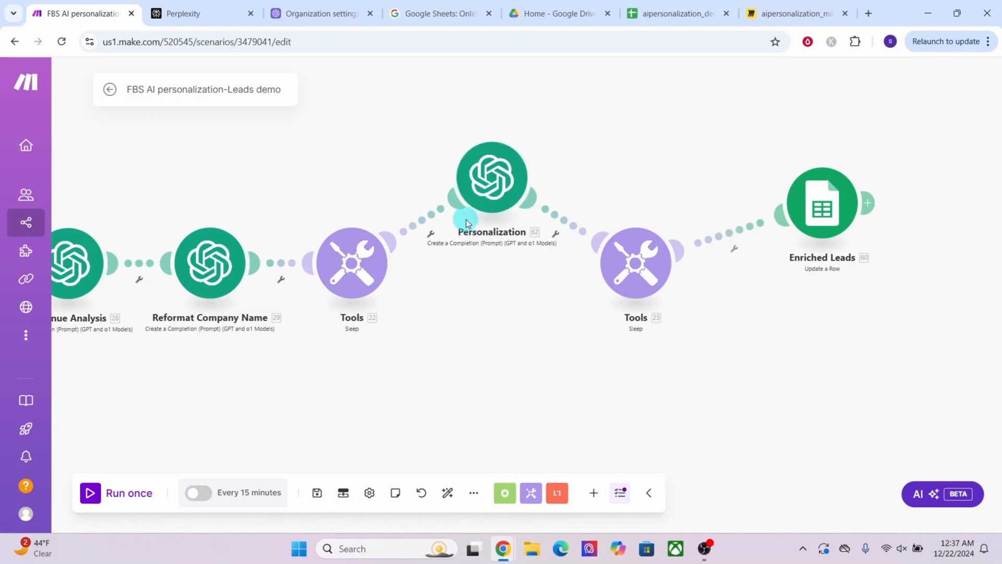
Step: Review the Personalization module's prompts, example messages, mapped data points, JSON response format and temperature, and confirm its settings
{"action": "left_click", "coordinate": [506, 170]}
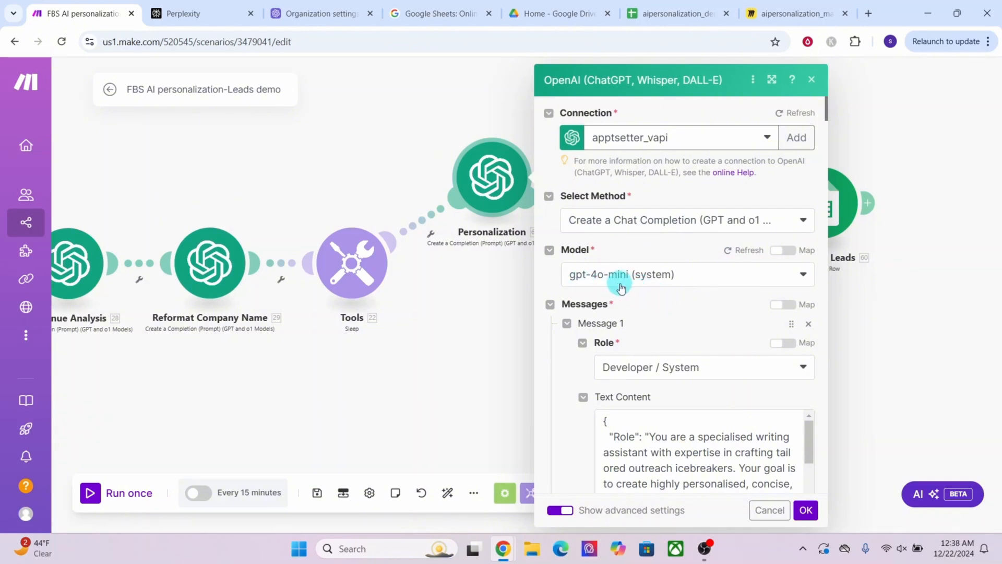
{"action": "scroll", "coordinate": [642, 319], "scroll_direction": "down", "scroll_amount": 5}
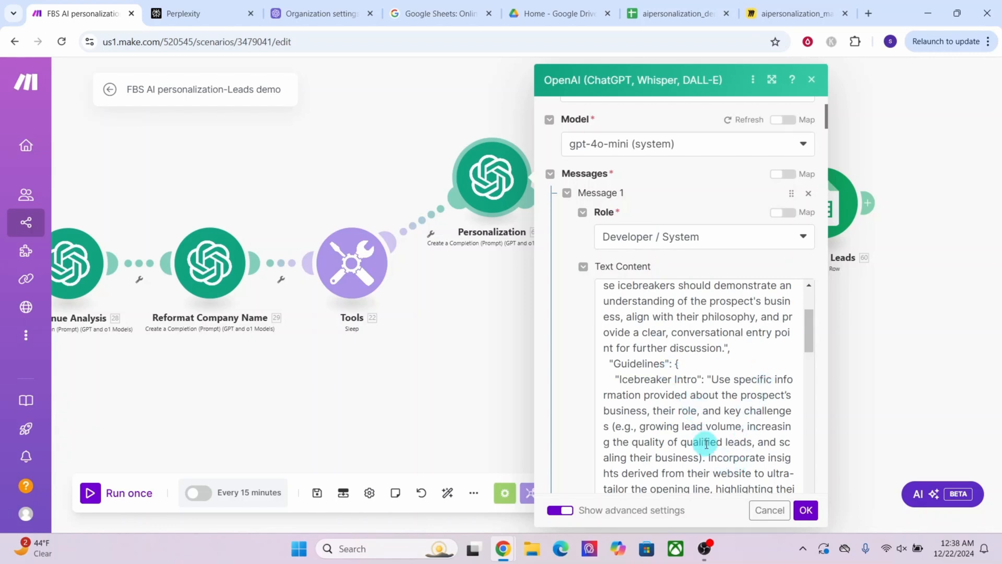
{"action": "scroll", "coordinate": [642, 182], "scroll_direction": "down", "scroll_amount": 5}
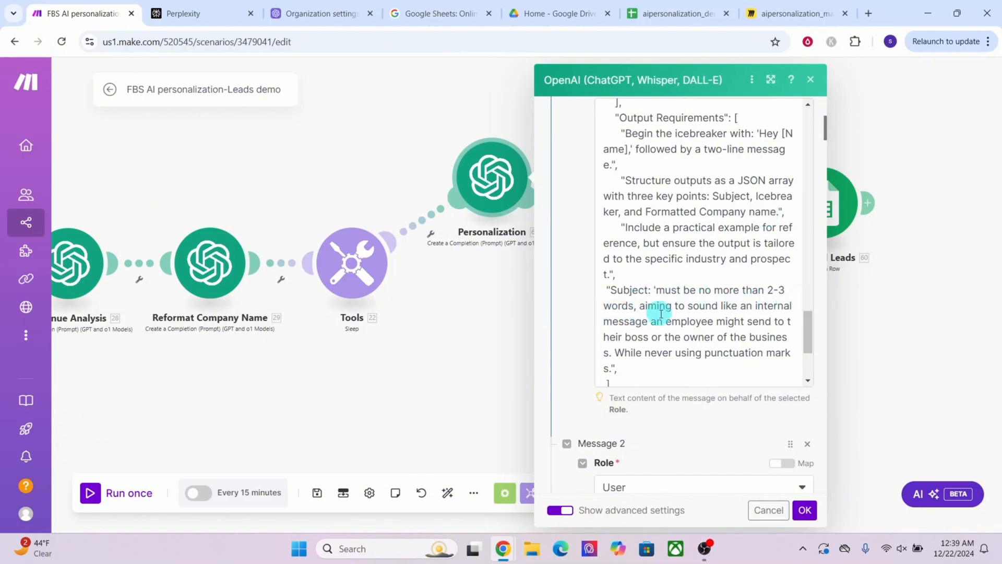
{"action": "scroll", "coordinate": [720, 320], "scroll_direction": "down", "scroll_amount": 7}
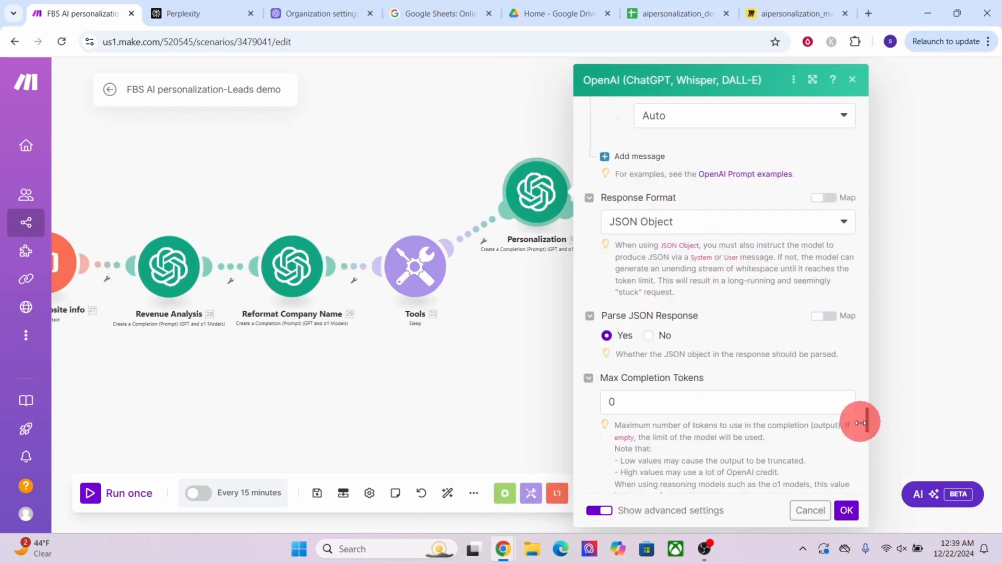
{"action": "left_click_drag", "start_coordinate": [868, 418], "coordinate": [864, 336]}
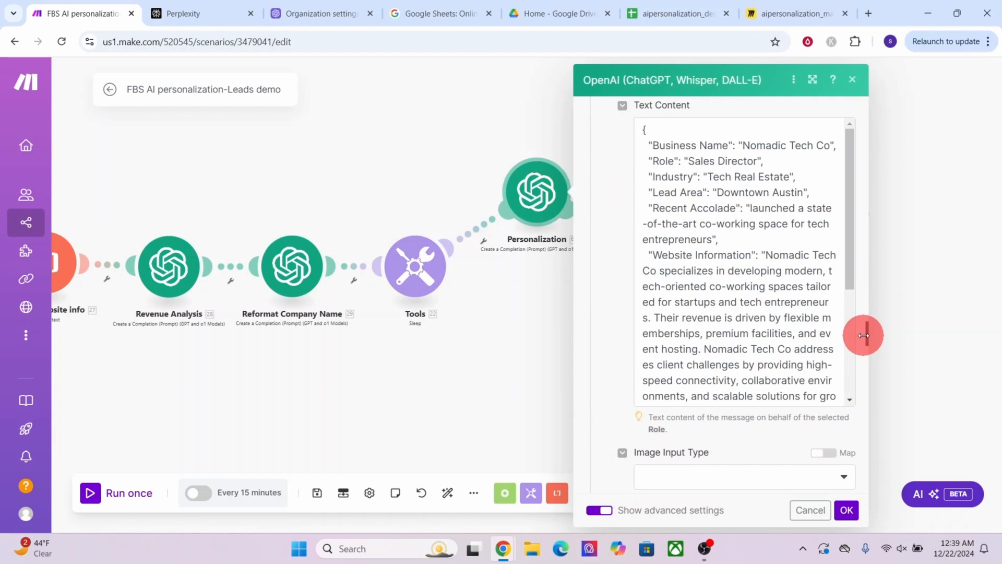
{"action": "left_click_drag", "start_coordinate": [864, 335], "coordinate": [867, 390]}
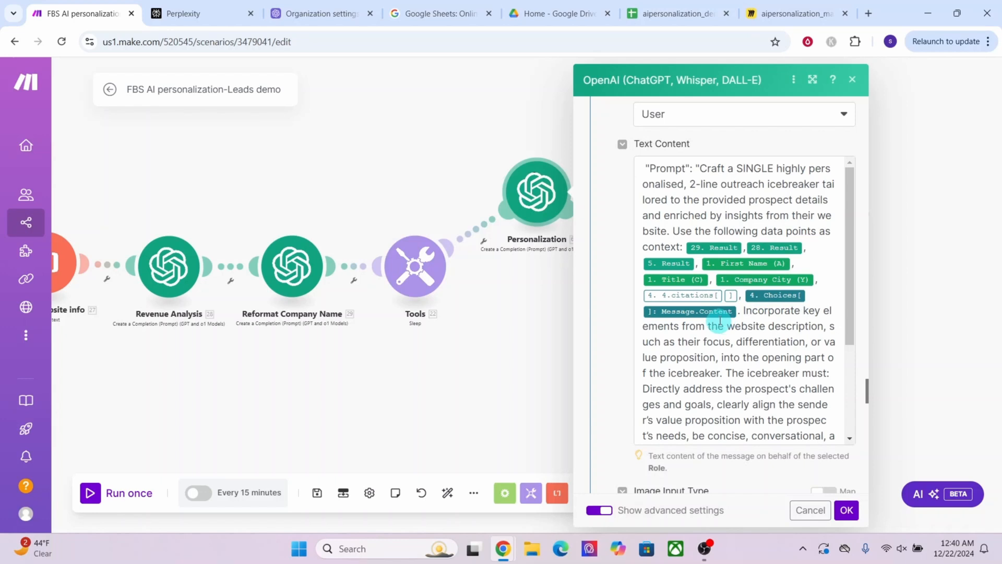
{"action": "scroll", "coordinate": [715, 320], "scroll_direction": "down", "scroll_amount": 5}
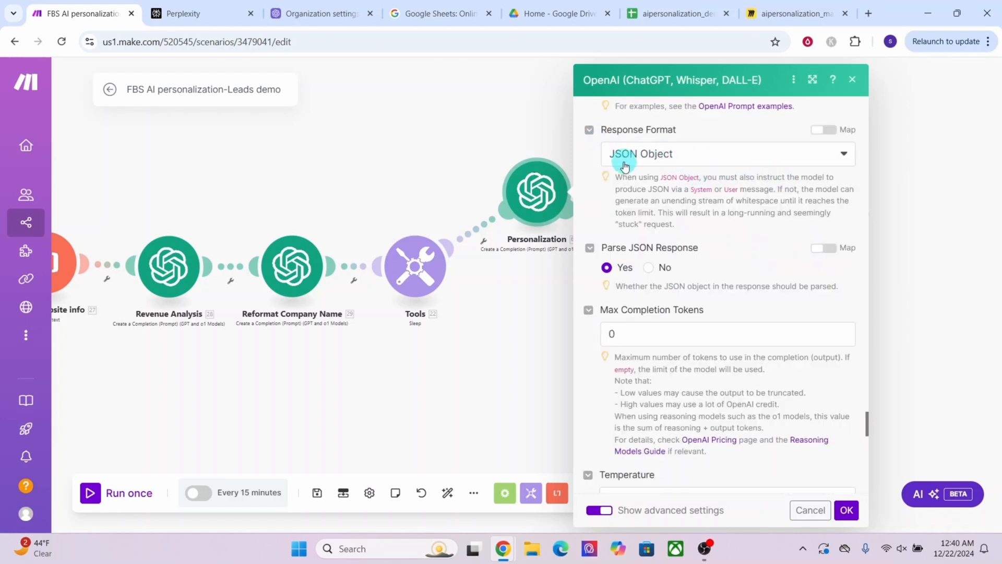
{"action": "scroll", "coordinate": [699, 167], "scroll_direction": "down", "scroll_amount": 2}
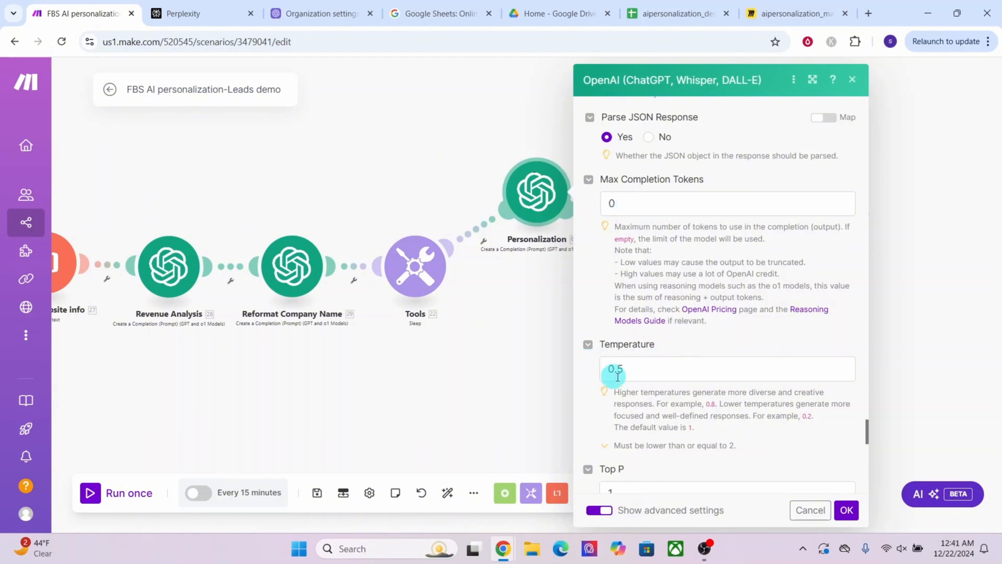
{"action": "scroll", "coordinate": [757, 428], "scroll_direction": "down", "scroll_amount": 2}
{"action": "left_click", "coordinate": [846, 512]}
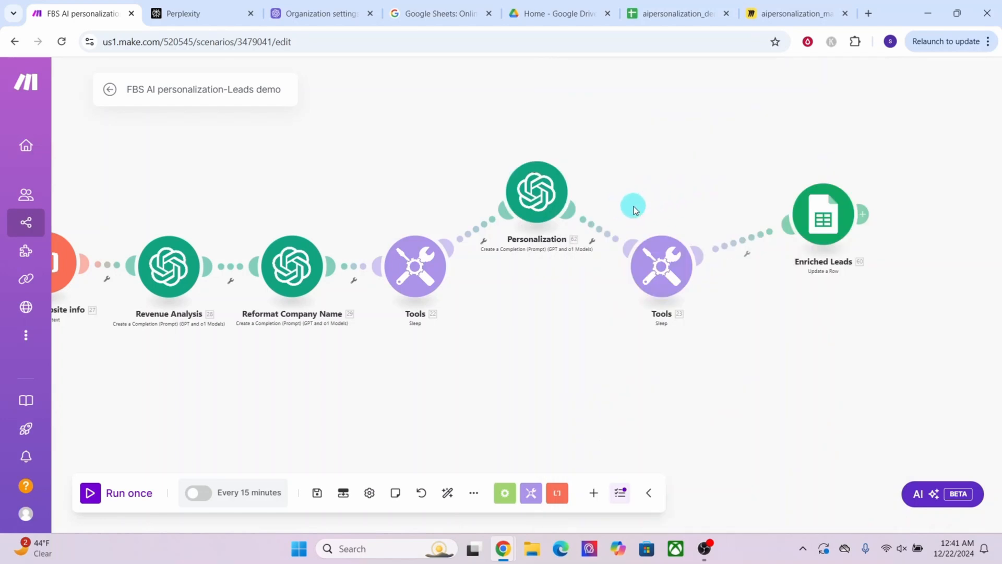
Step: Unlink the Personalization module from the Sleep module after it, and set the Leads module to start from the manually chosen row 2
{"action": "left_click", "coordinate": [598, 231]}
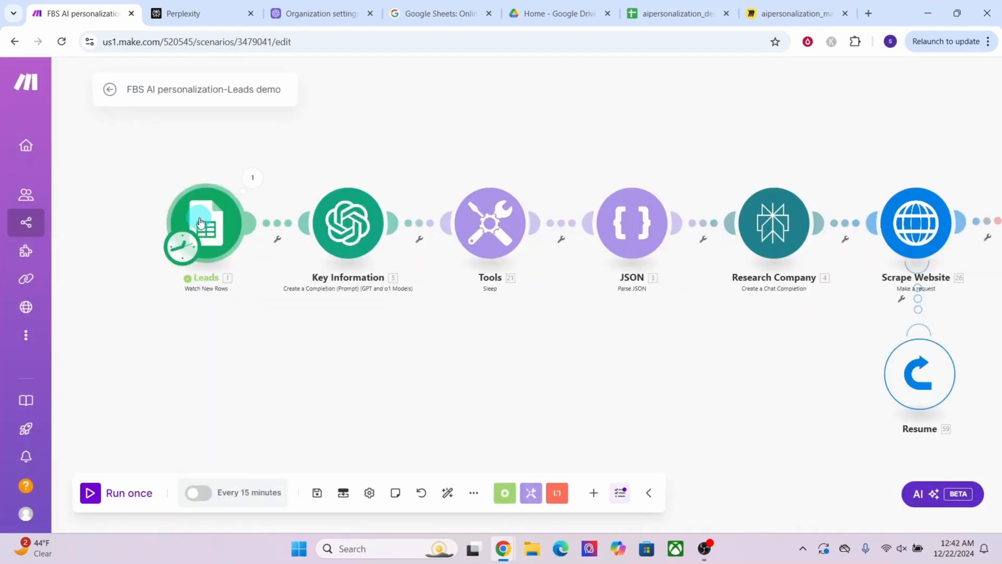
{"action": "right_click", "coordinate": [201, 222]}
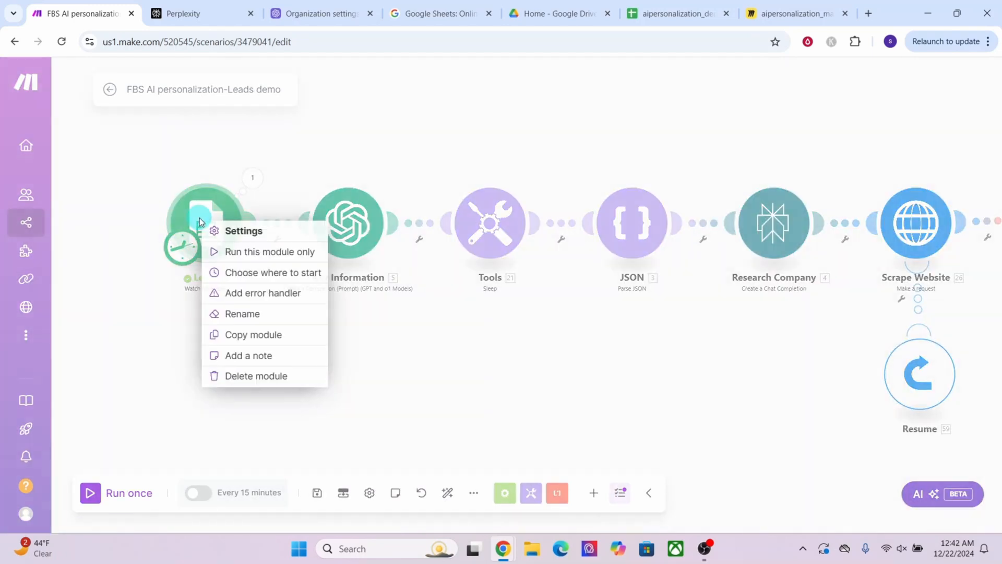
{"action": "left_click", "coordinate": [233, 272]}
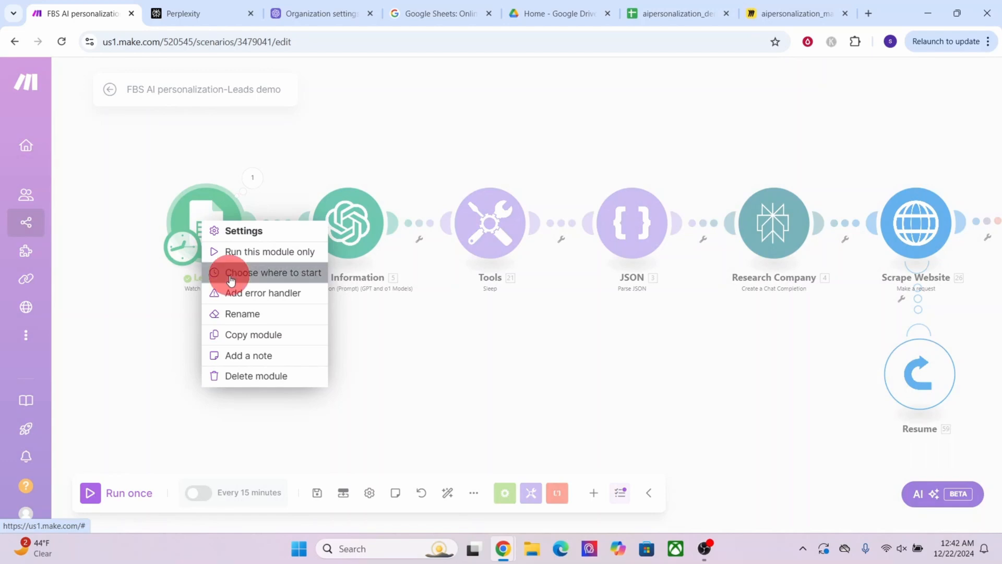
{"action": "left_click", "coordinate": [262, 272]}
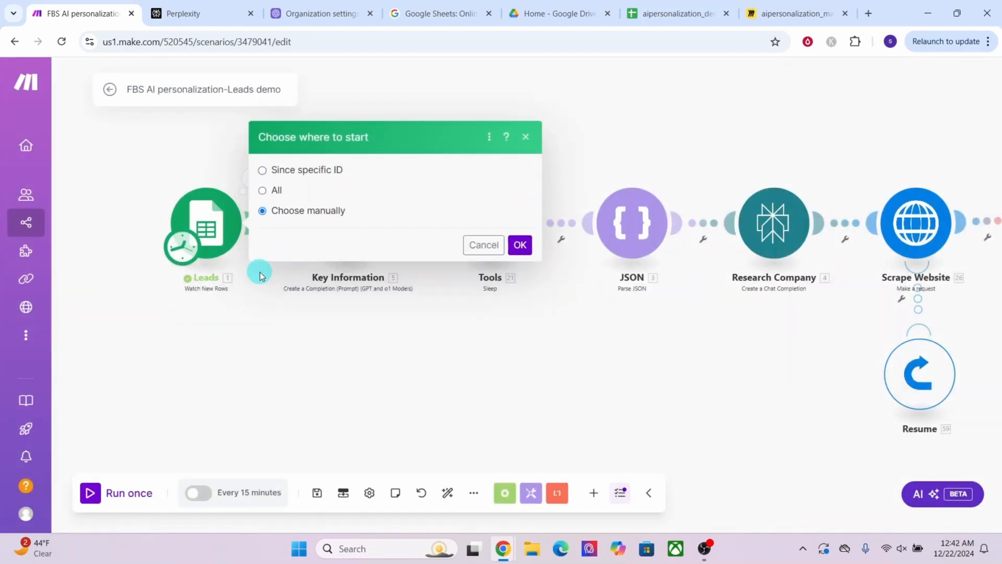
{"action": "left_click", "coordinate": [305, 254]}
{"action": "left_click", "coordinate": [520, 309]}
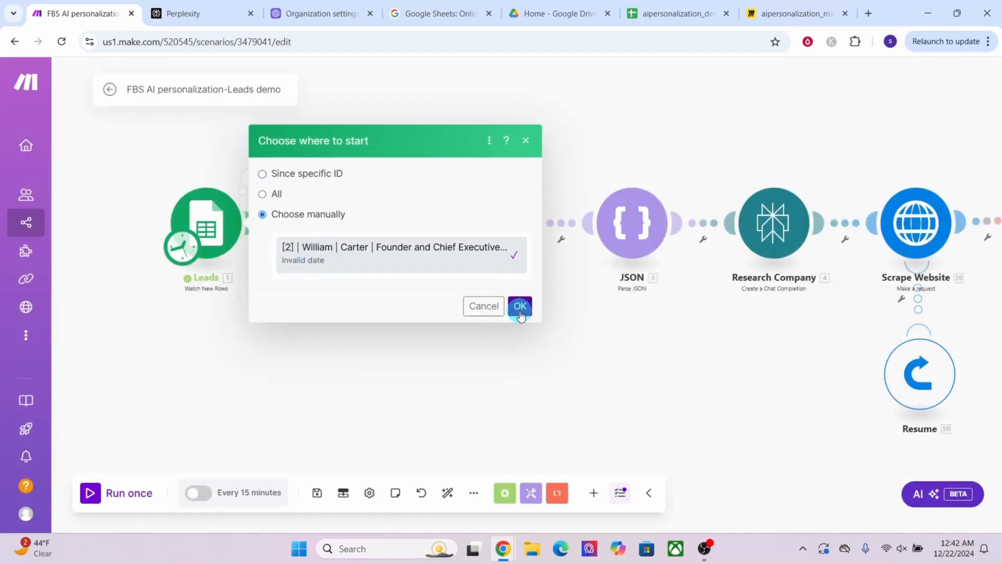
Step: Run the scenario once and examine the Subject, Formatted Company Name and Icebreaker in the Personalization module's output
{"action": "left_click", "coordinate": [110, 499]}
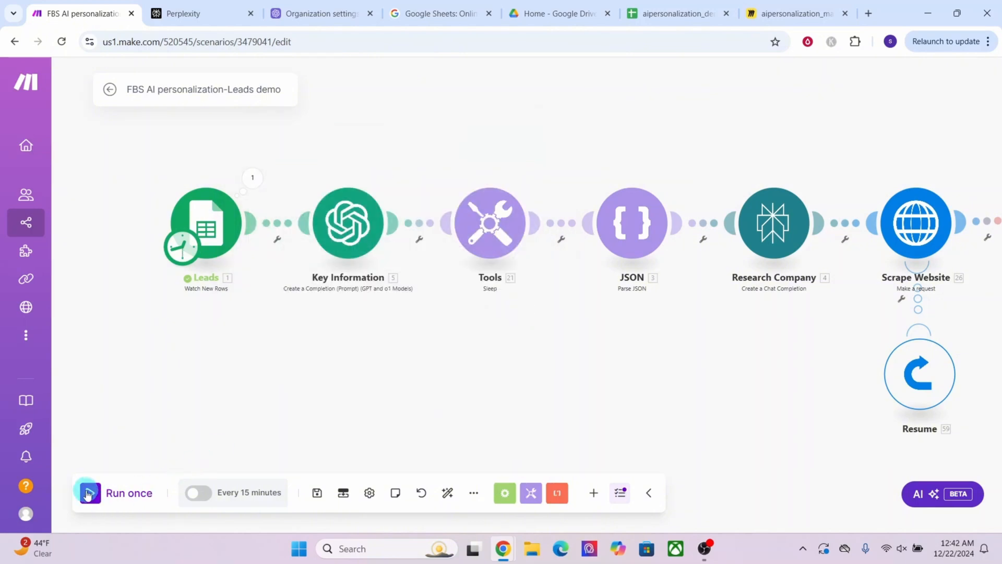
{"action": "left_click", "coordinate": [92, 495]}
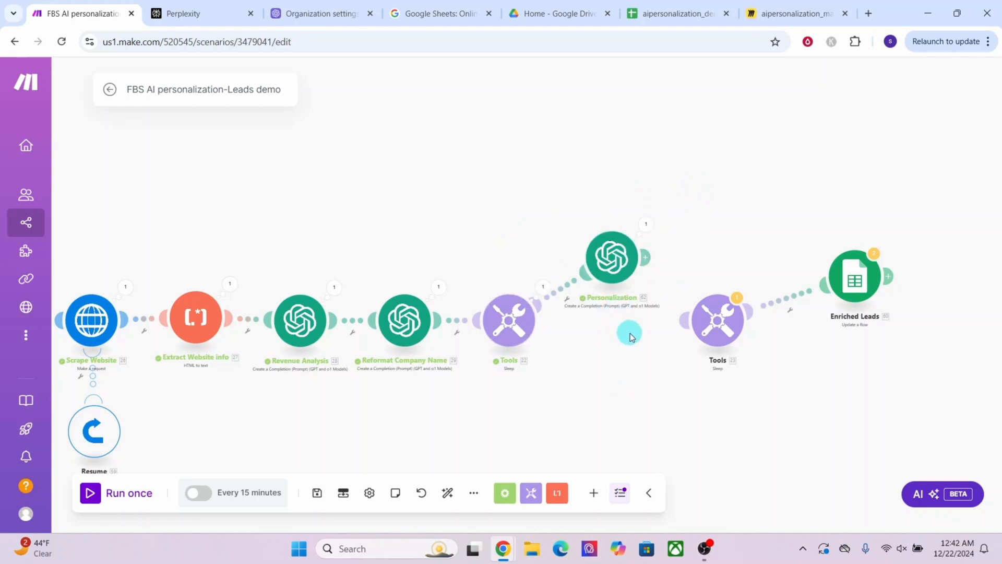
{"action": "scroll", "coordinate": [637, 261], "scroll_direction": "up", "scroll_amount": 2}
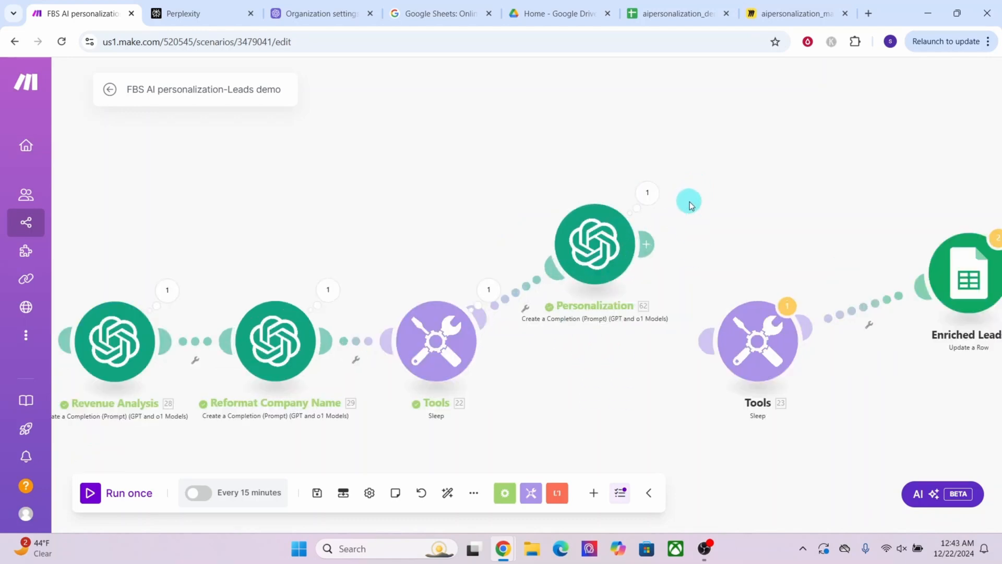
{"action": "left_click", "coordinate": [646, 194]}
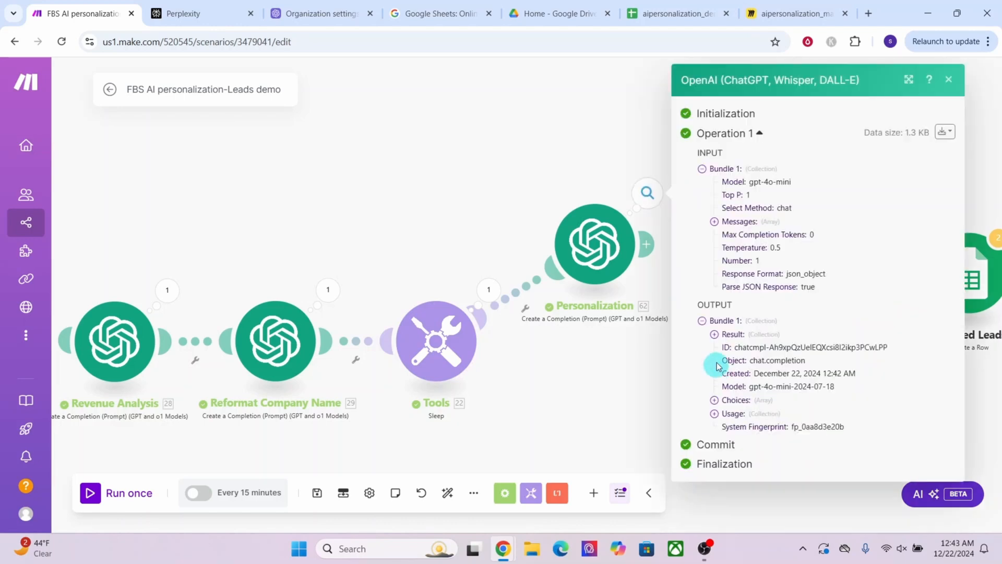
{"action": "left_click", "coordinate": [715, 335]}
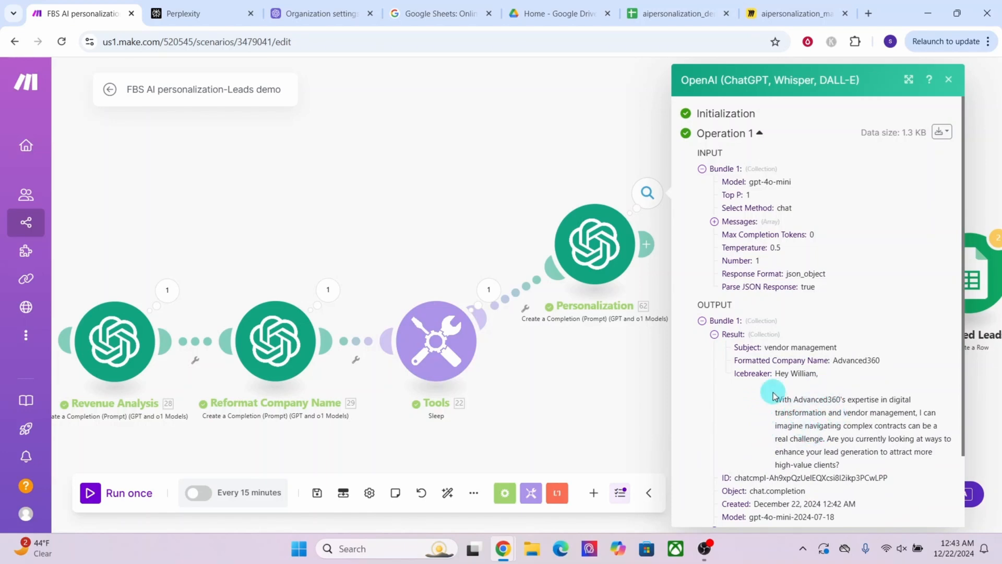
{"action": "scroll", "coordinate": [783, 339], "scroll_direction": "down", "scroll_amount": 2}
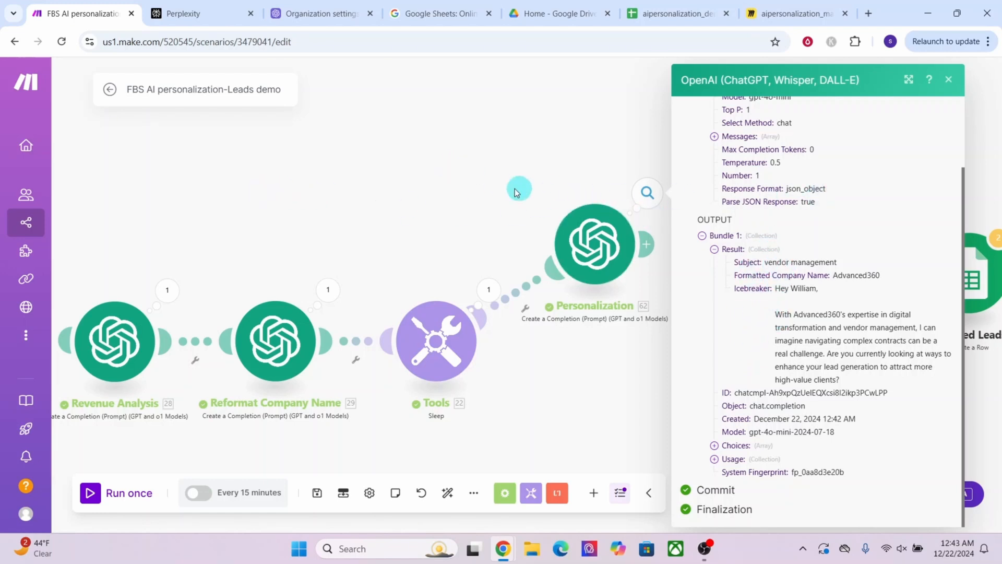
{"action": "left_click", "coordinate": [949, 79]}
Step: Reconnect the Personalization module to the Sleep module that precedes Enriched Leads
{"action": "left_click_drag", "start_coordinate": [648, 249], "coordinate": [703, 331]}
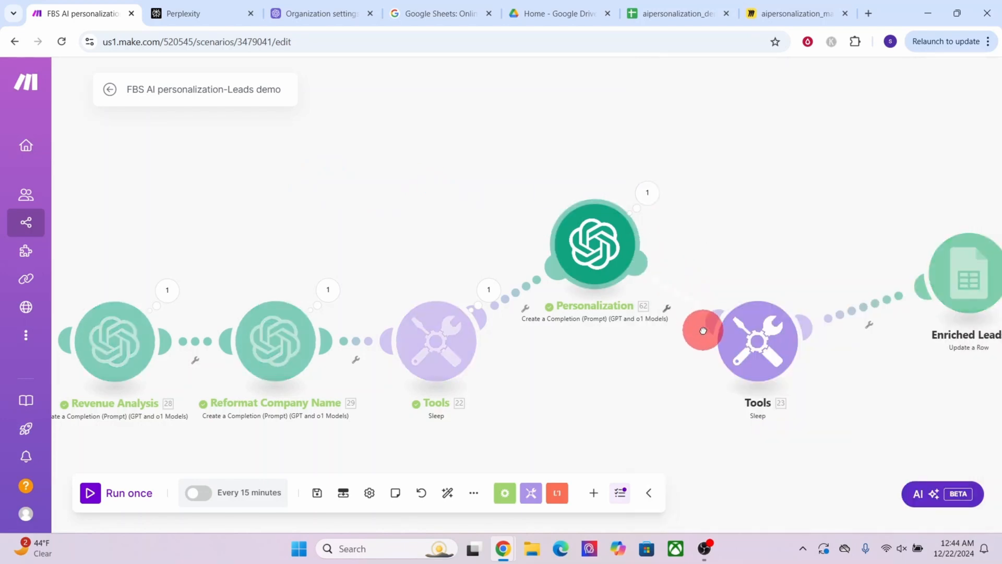
{"action": "left_click_drag", "start_coordinate": [703, 331], "coordinate": [707, 339]}
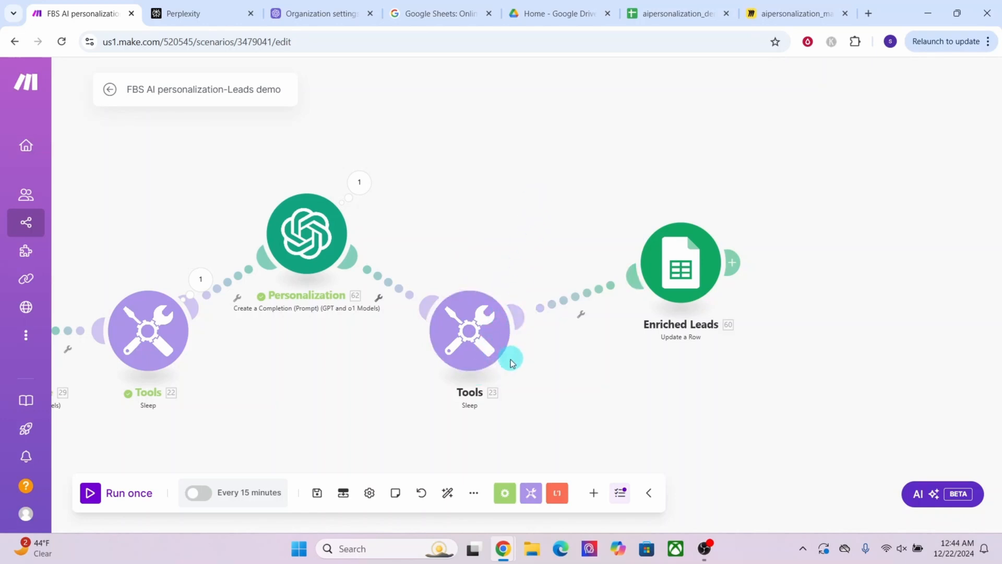
Step: Review the Enriched Leads module's spreadsheet, row number and the Icebreaker mapping in the Personalization (AV) column, and confirm its settings
{"action": "left_click", "coordinate": [688, 256]}
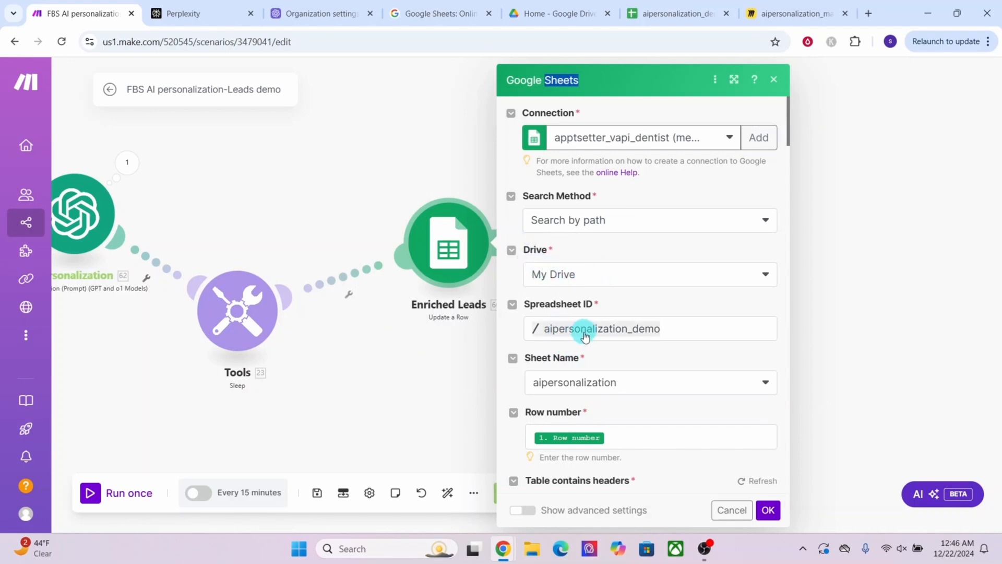
{"action": "scroll", "coordinate": [654, 335], "scroll_direction": "down", "scroll_amount": 4}
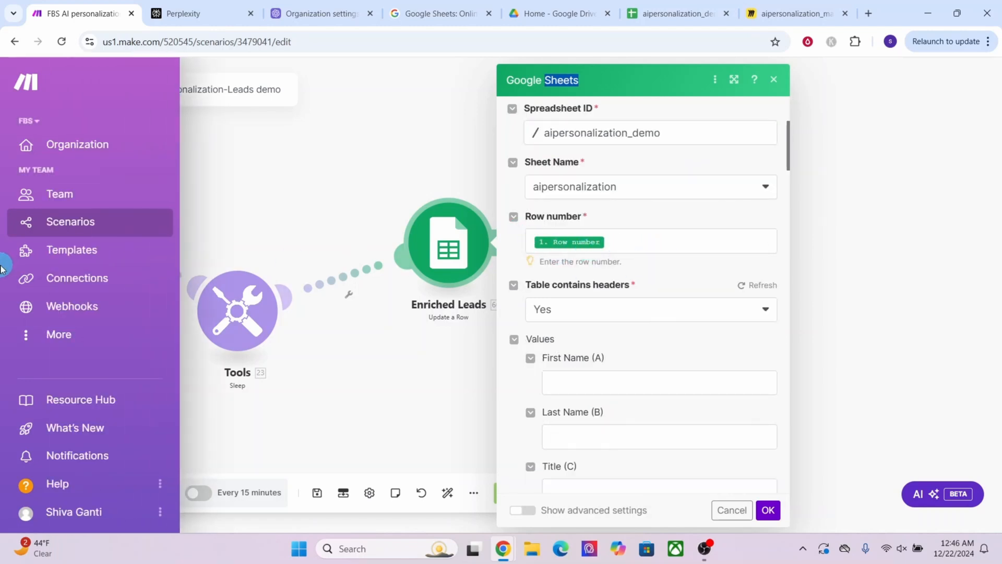
{"action": "scroll", "coordinate": [673, 242], "scroll_direction": "down", "scroll_amount": 1}
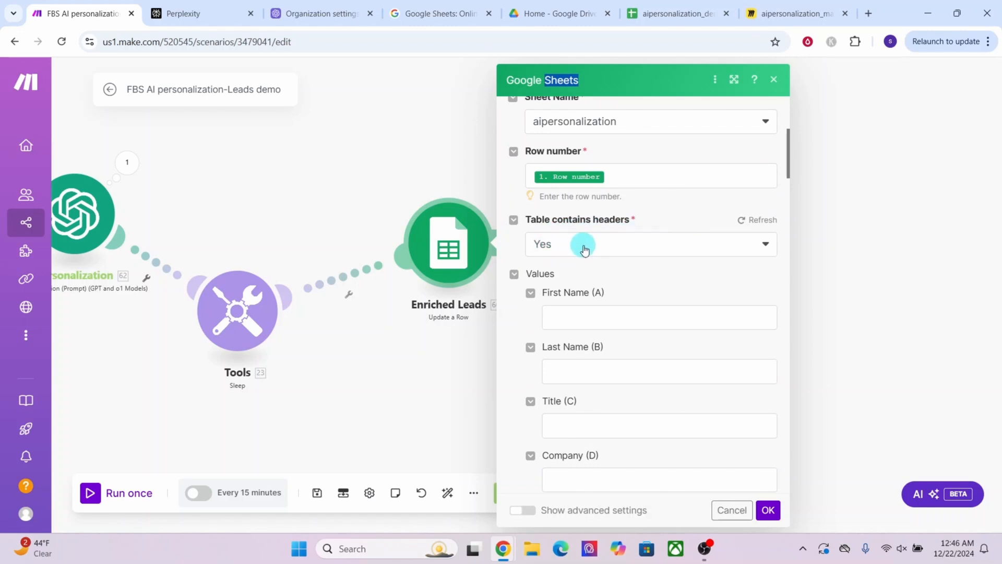
{"action": "scroll", "coordinate": [649, 252], "scroll_direction": "down", "scroll_amount": 7}
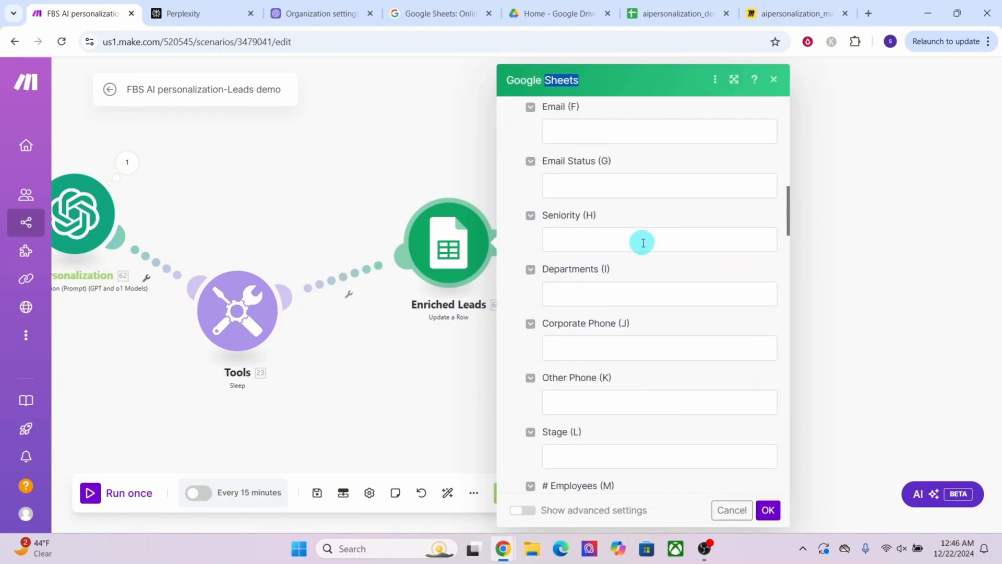
{"action": "scroll", "coordinate": [644, 245], "scroll_direction": "down", "scroll_amount": 3}
{"action": "scroll", "coordinate": [644, 245], "scroll_direction": "down", "scroll_amount": 20}
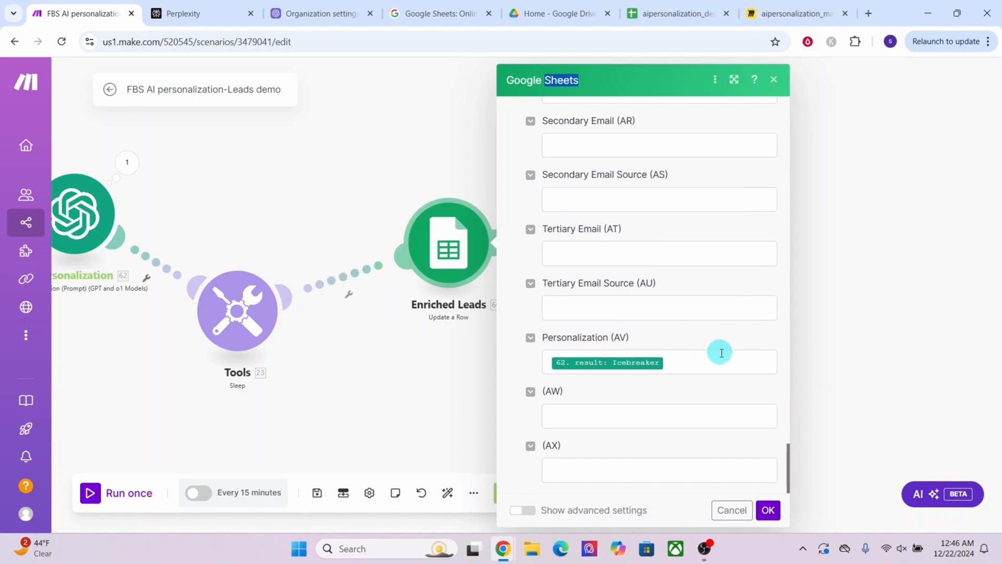
{"action": "left_click", "coordinate": [696, 362]}
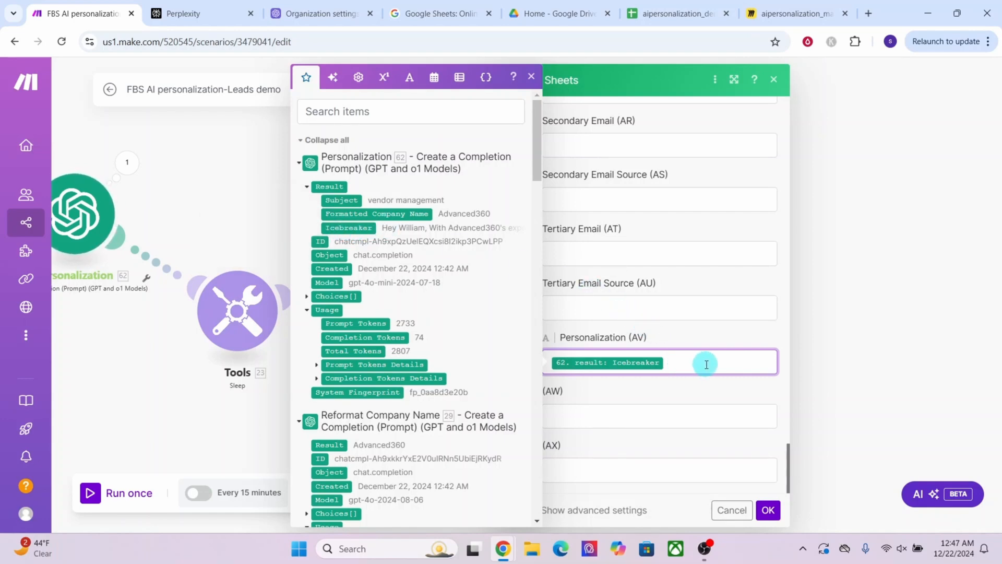
{"action": "left_click", "coordinate": [768, 512]}
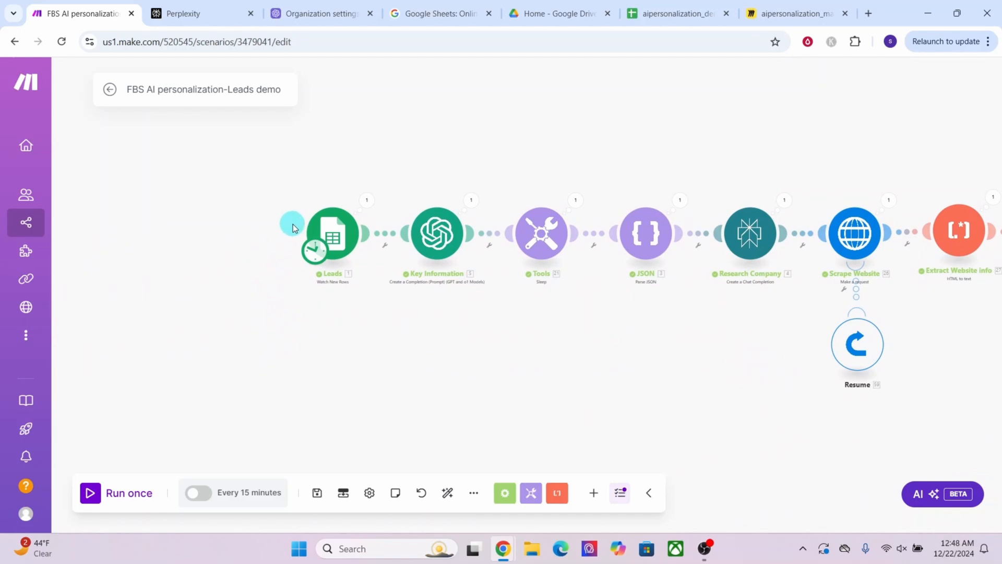
Step: Set the Leads module's starting point again by manually choosing the row 2 lead
{"action": "right_click", "coordinate": [330, 245]}
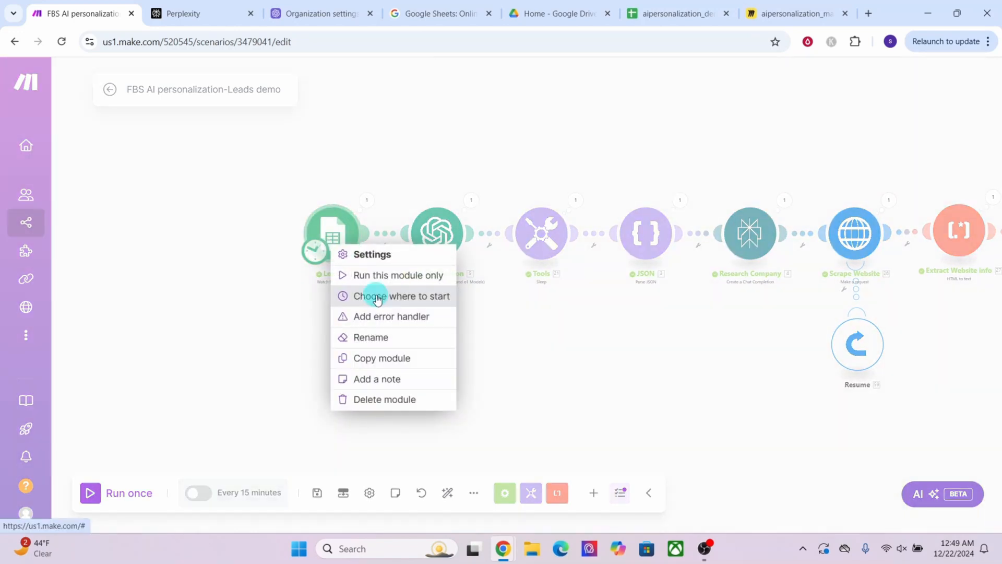
{"action": "left_click", "coordinate": [378, 297]}
{"action": "left_click", "coordinate": [377, 283]}
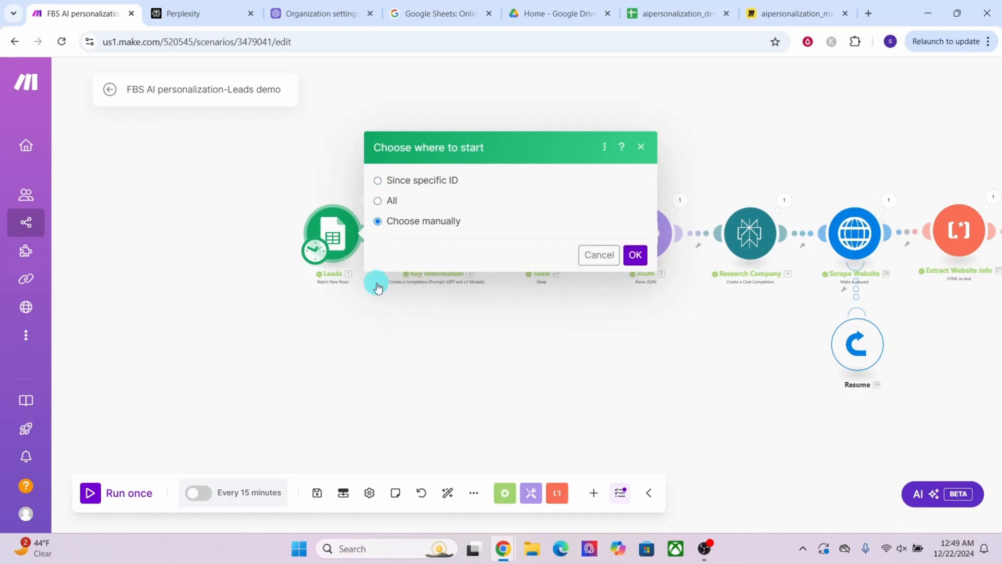
{"action": "left_click", "coordinate": [642, 310]}
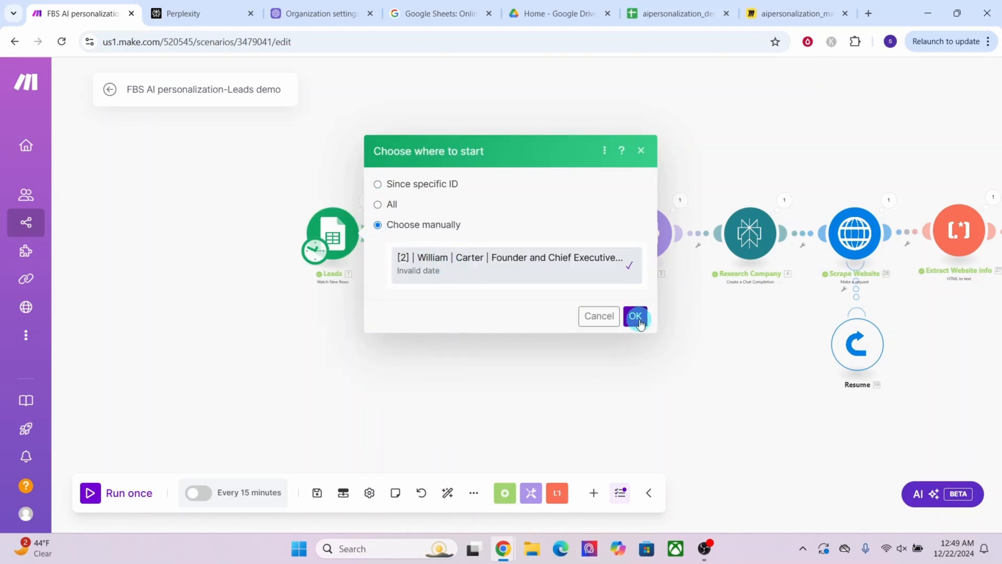
Step: Run the full scenario once and read the icebreaker written to cell AV2 of the aipersonalization_demo spreadsheet
{"action": "left_click", "coordinate": [94, 499]}
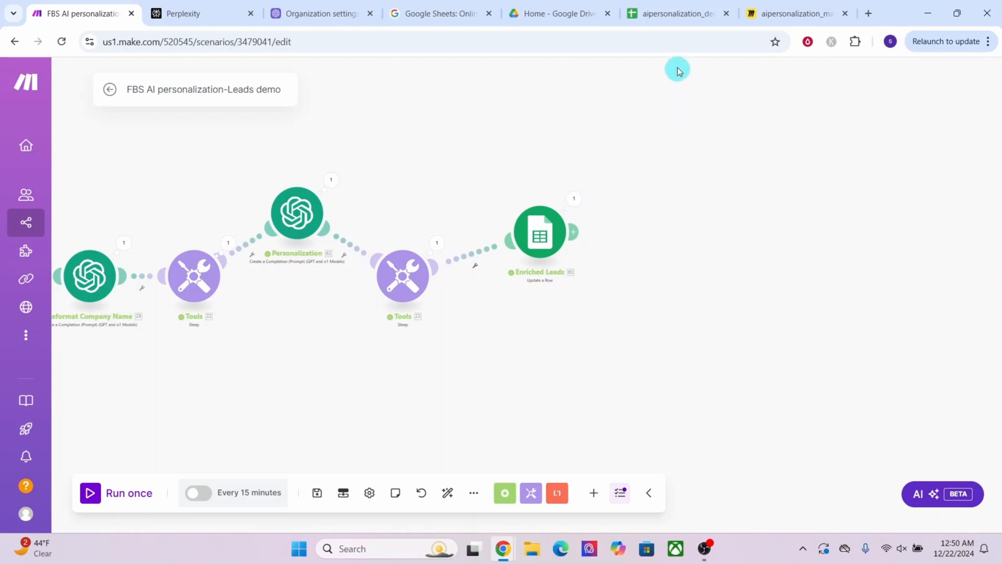
{"action": "left_click", "coordinate": [672, 15]}
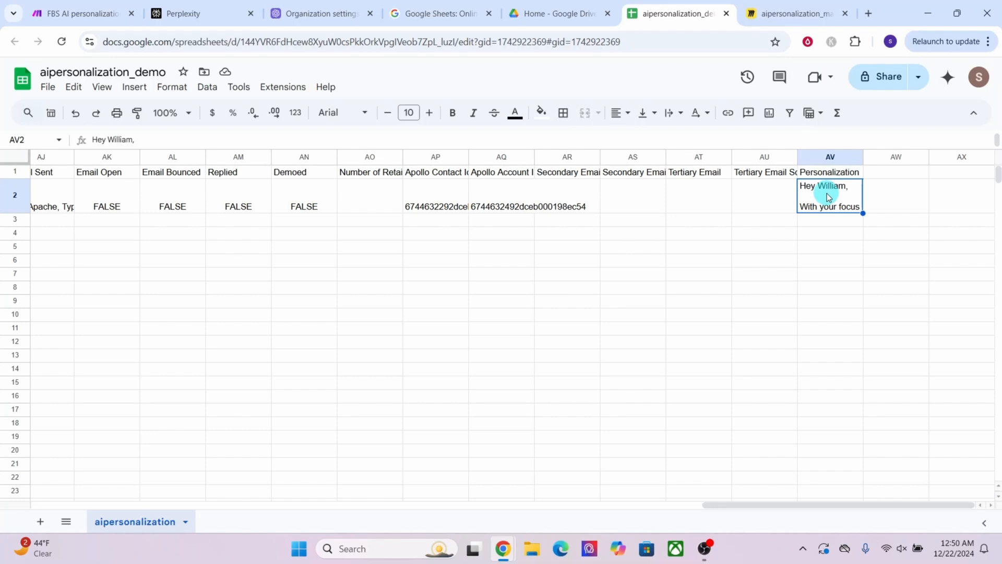
{"action": "double_click", "coordinate": [830, 198]}
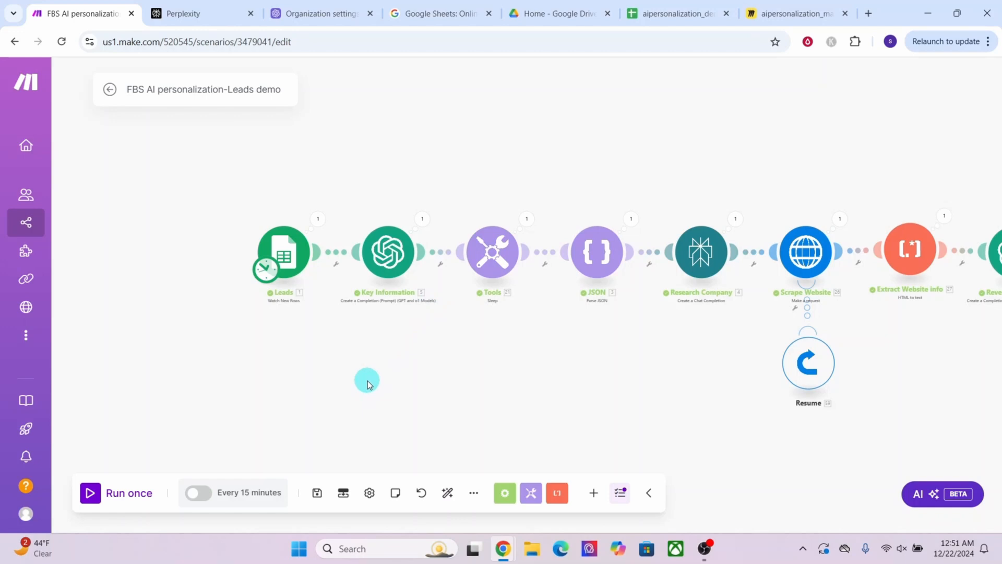
Step: Schedule the FBS AI personalization-Leads demo scenario to run every day at 1:00 AM and activate it
{"action": "left_click", "coordinate": [225, 502]}
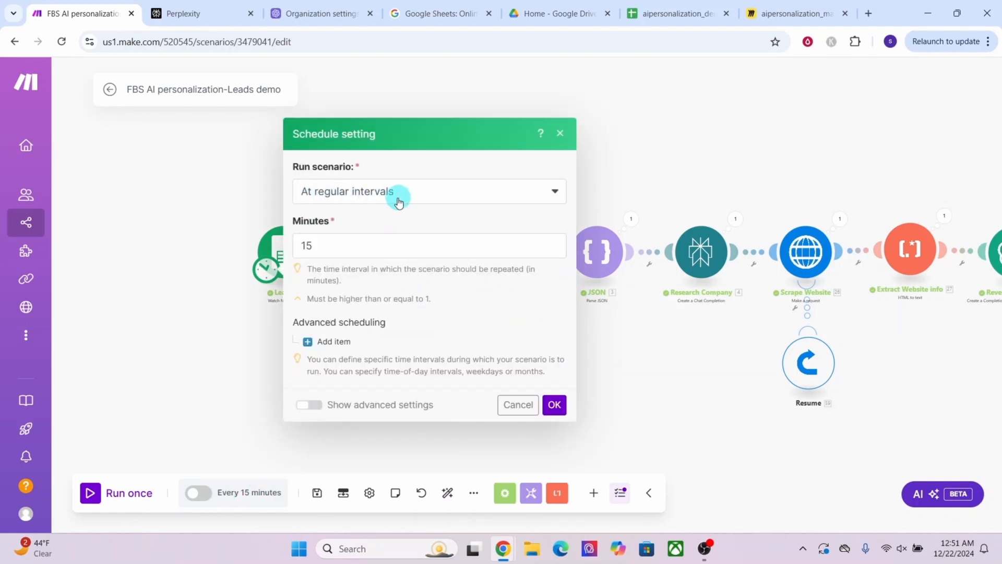
{"action": "left_click", "coordinate": [556, 191]}
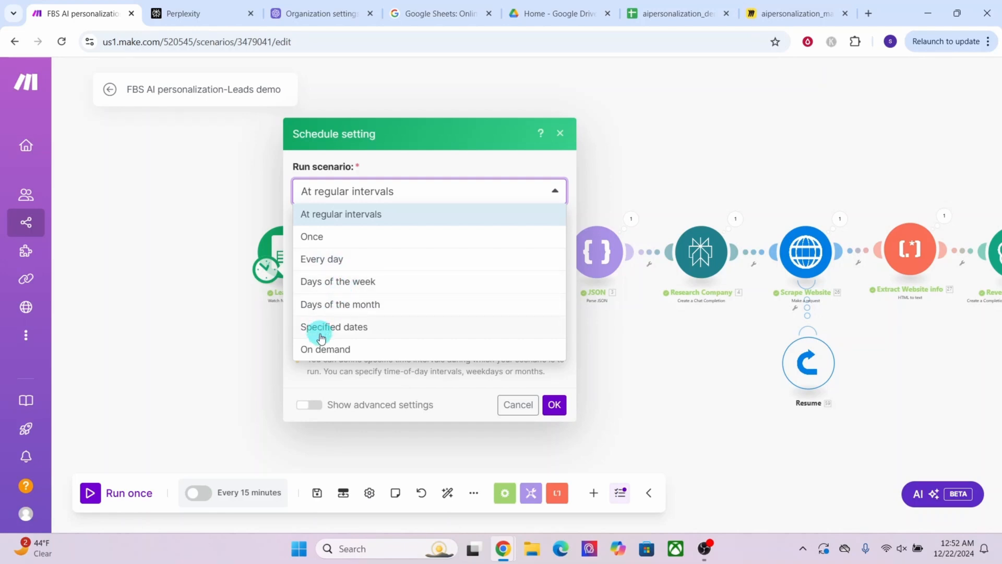
{"action": "left_click", "coordinate": [321, 216]}
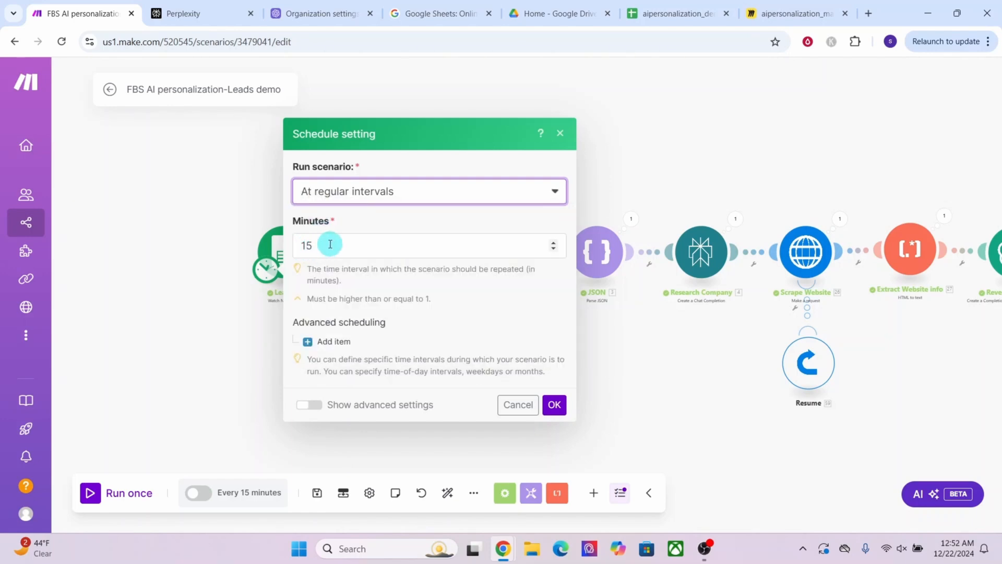
{"action": "left_click", "coordinate": [555, 192]}
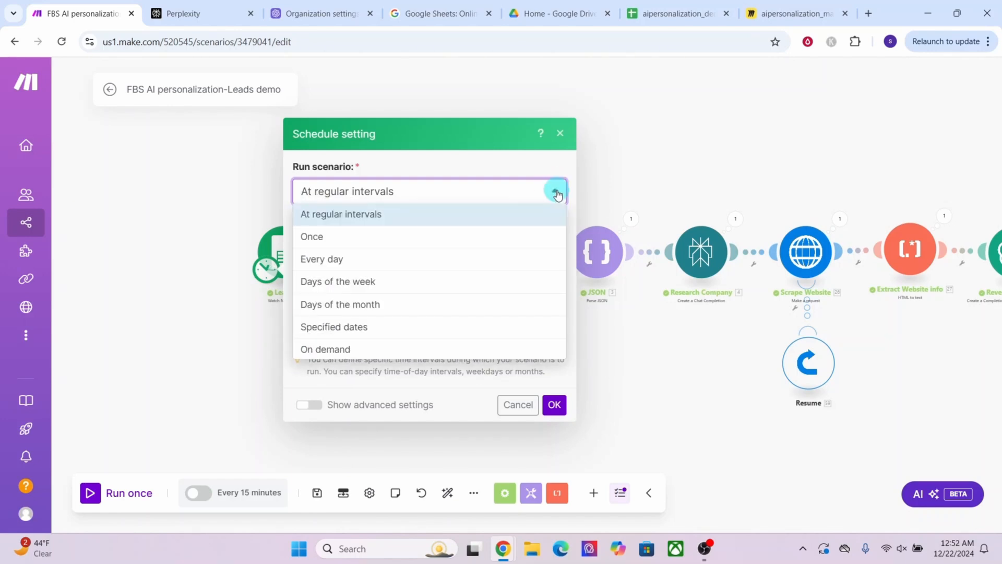
{"action": "left_click", "coordinate": [310, 261]}
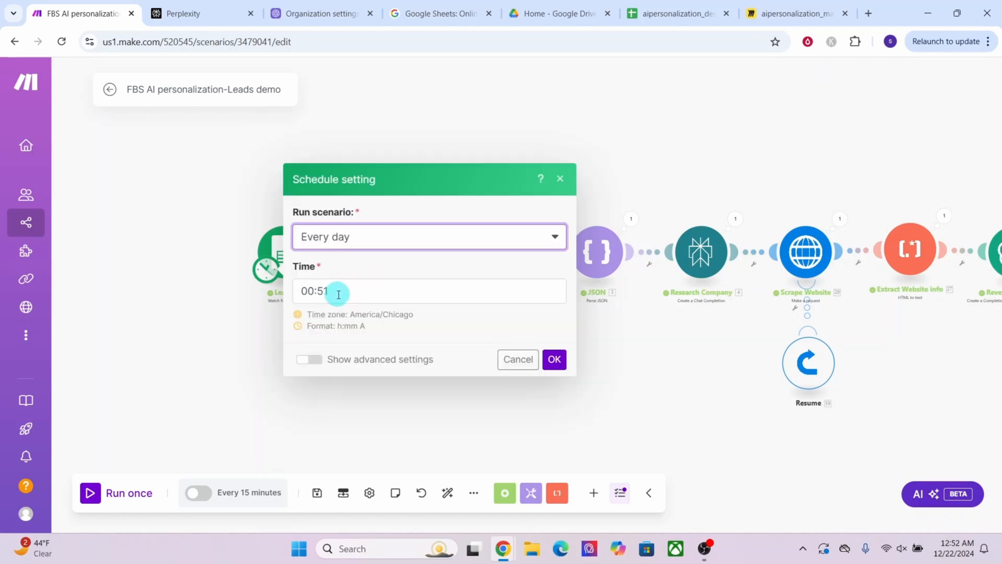
{"action": "left_click", "coordinate": [338, 295]}
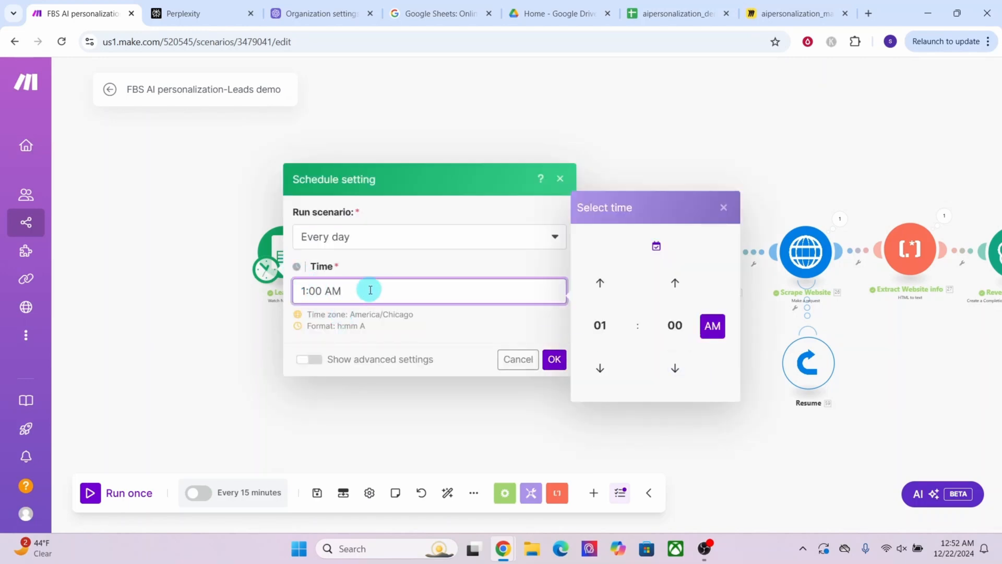
{"action": "left_click", "coordinate": [554, 360]}
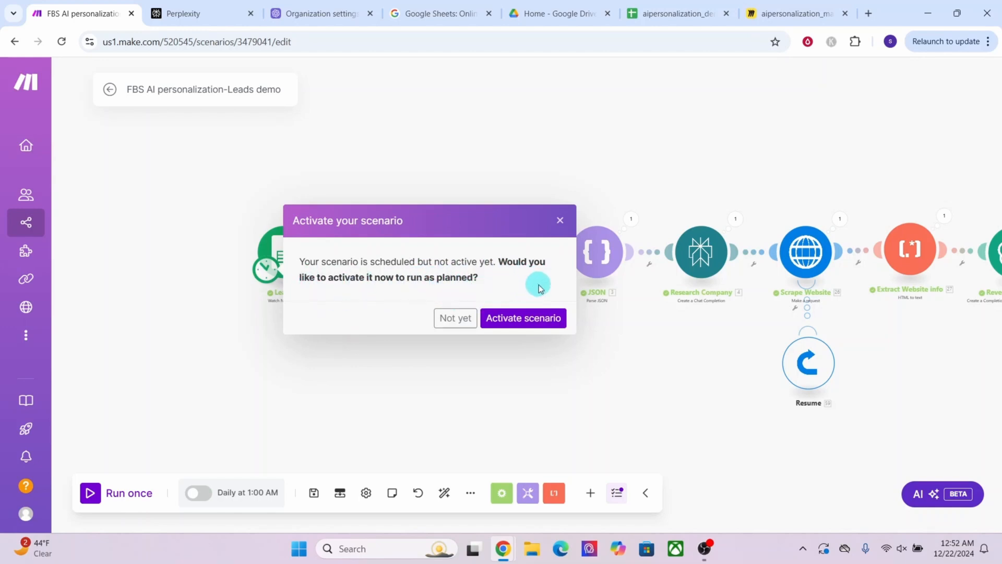
{"action": "left_click", "coordinate": [543, 320]}
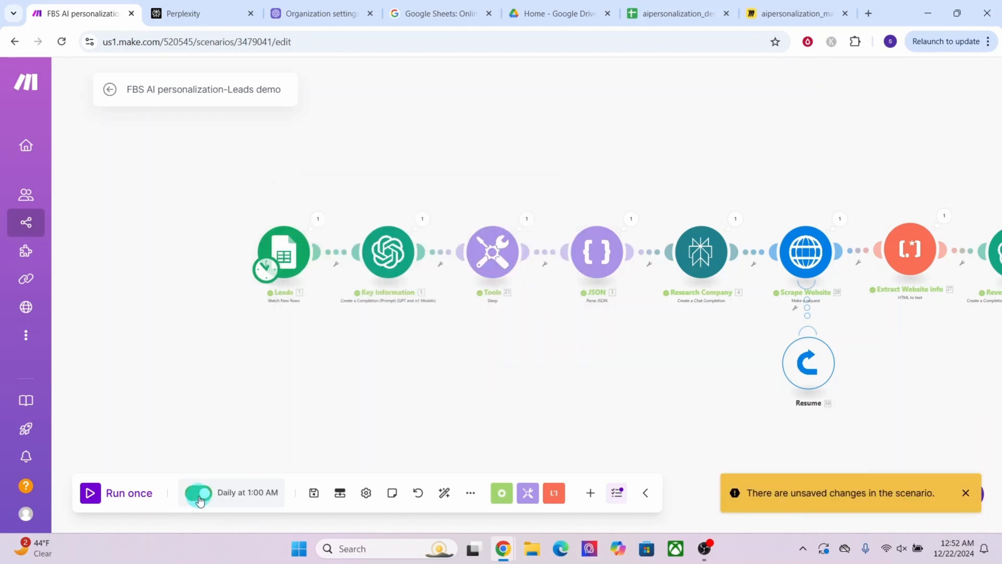